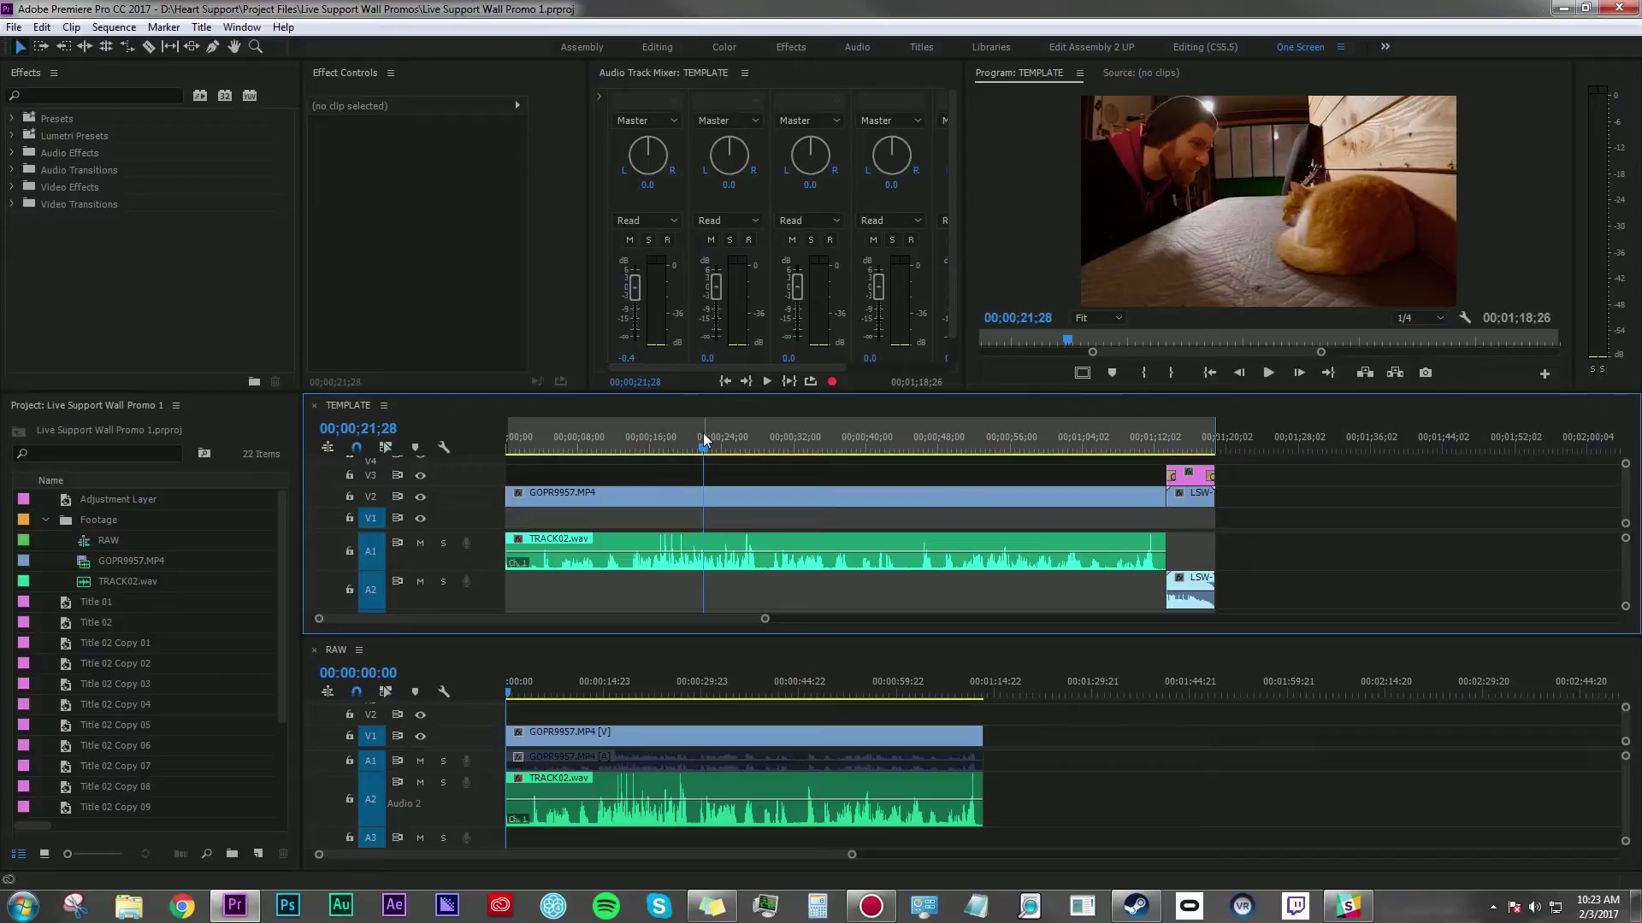
Play the TEMPLATE sequence briefly to preview its audio, with the track mixer active.
click(648, 78)
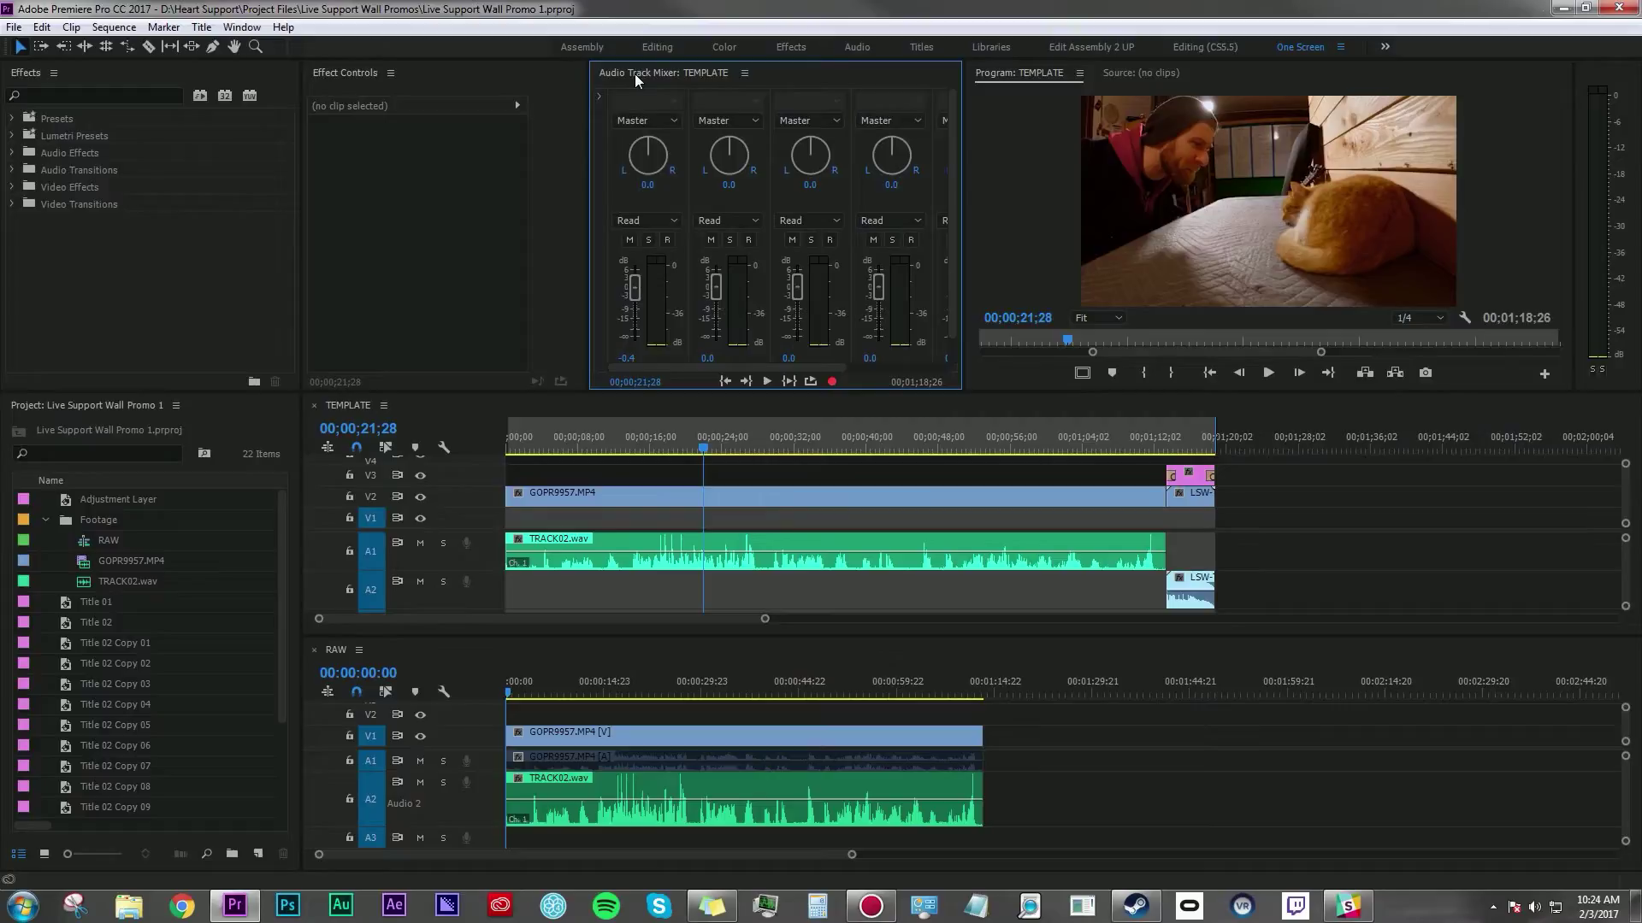
click(243, 28)
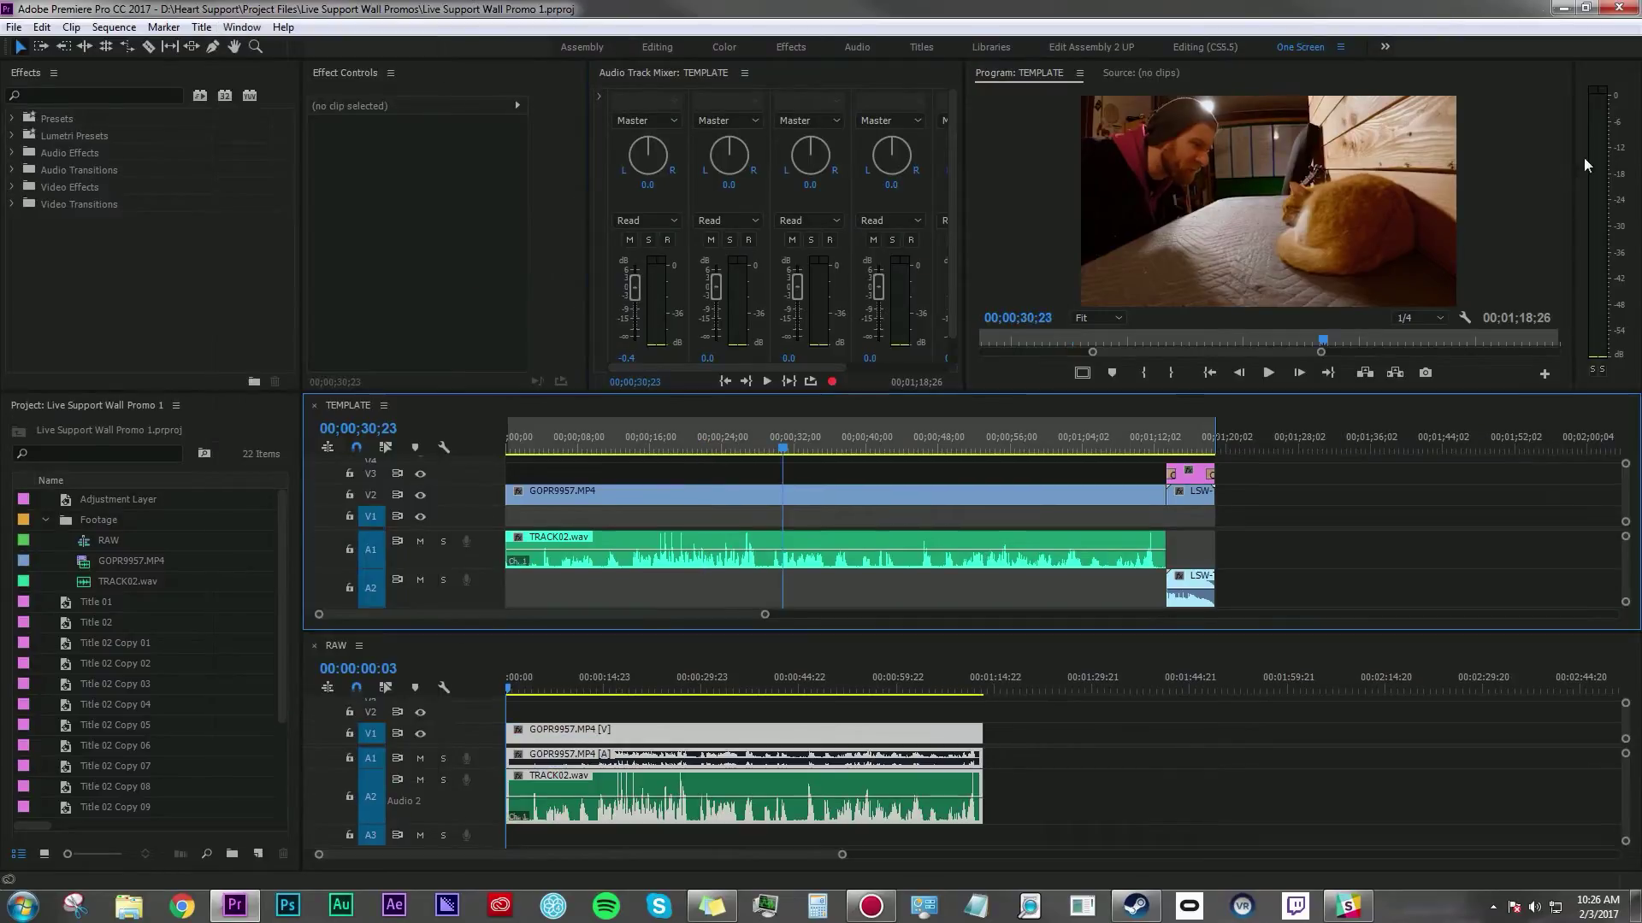
key(space)
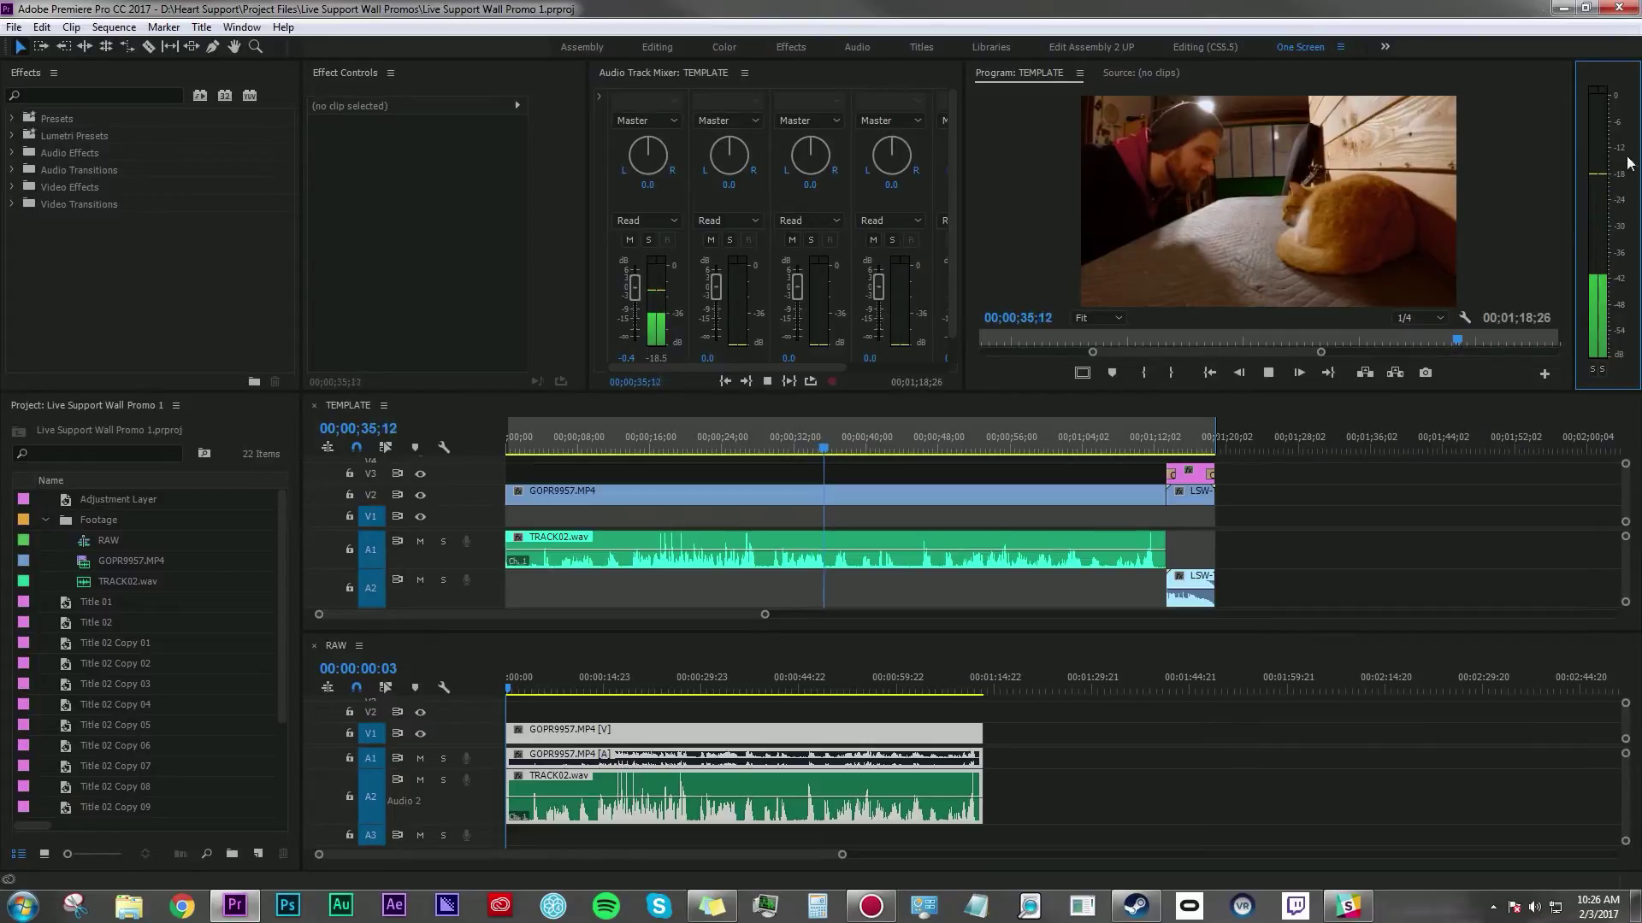
key(space)
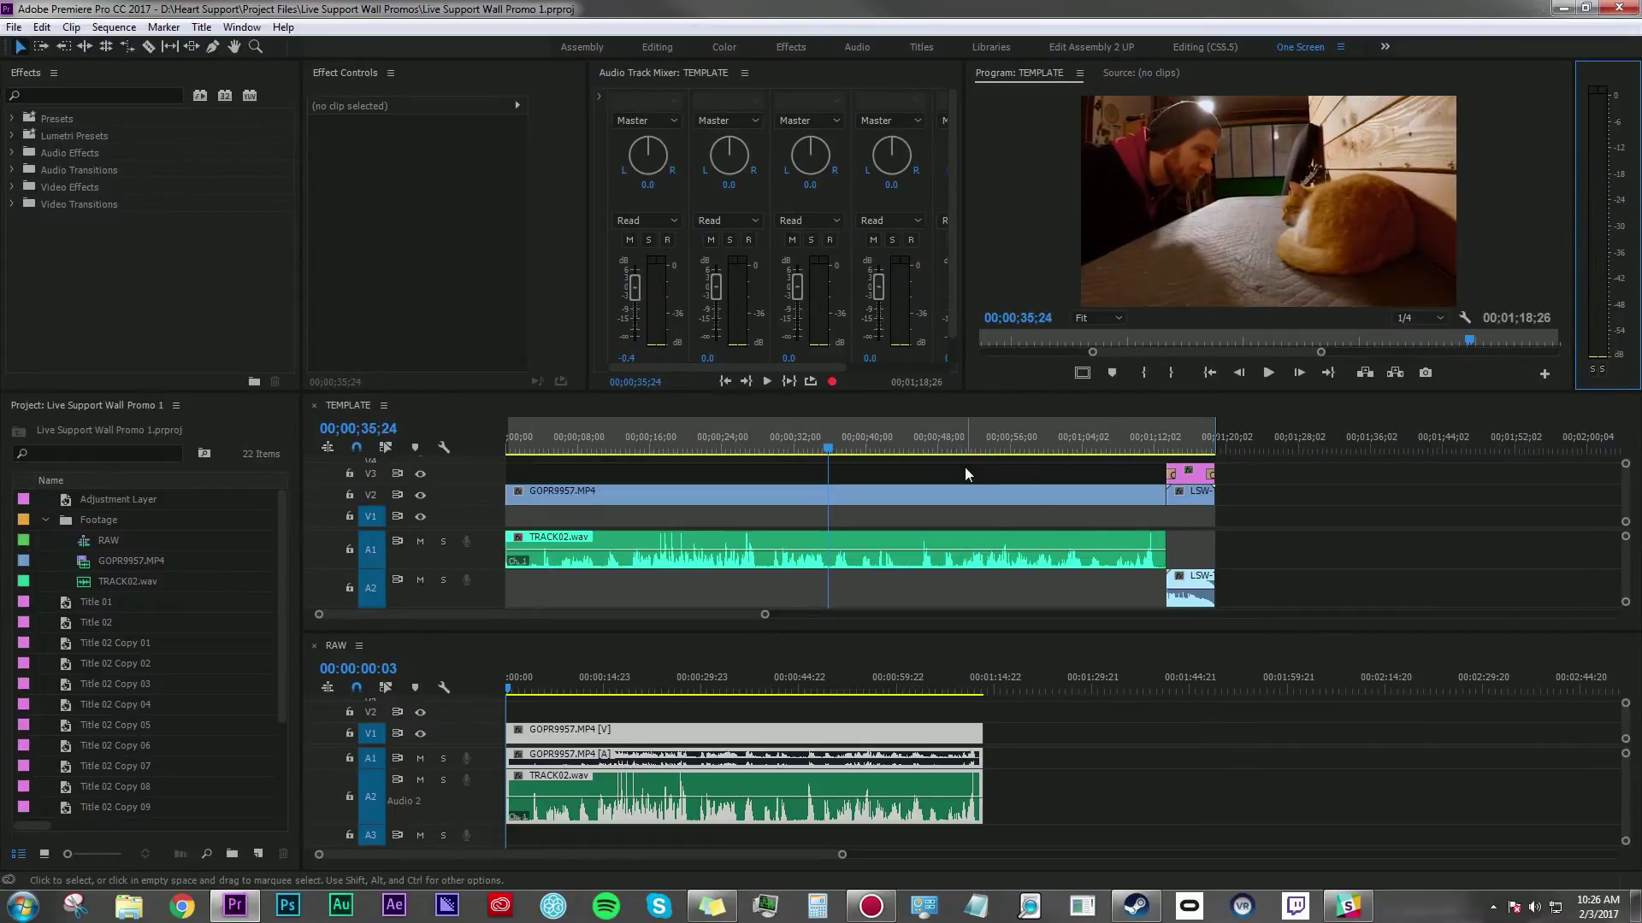
Select the TRACK02.wav dialogue clip on A1 to show its Volume and Panner settings.
click(933, 476)
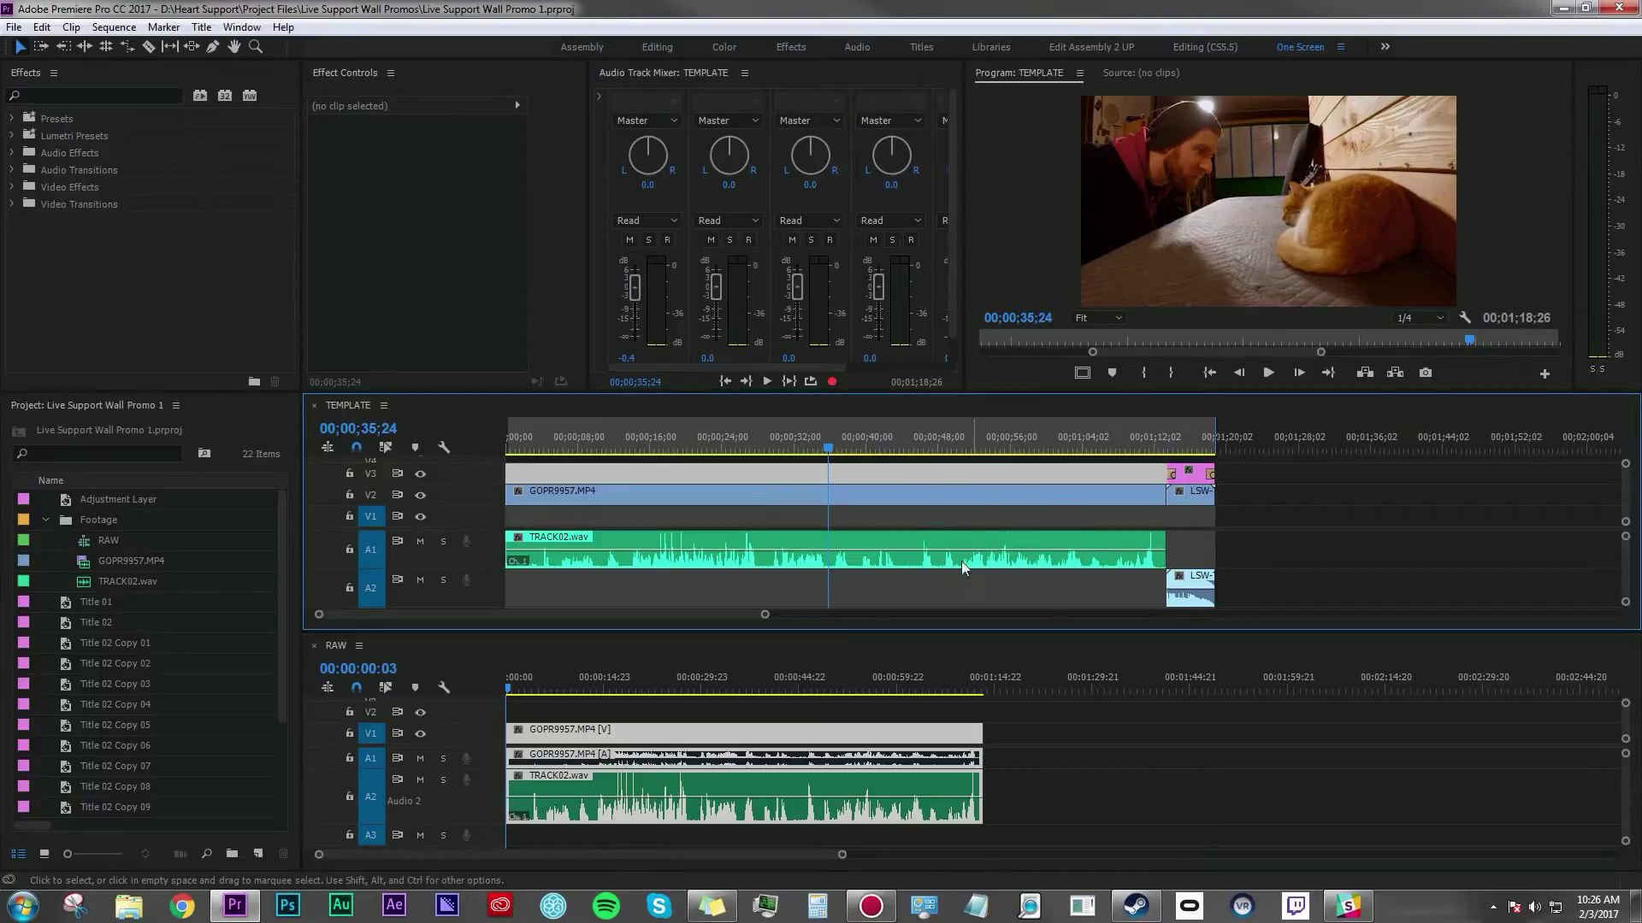
click(924, 591)
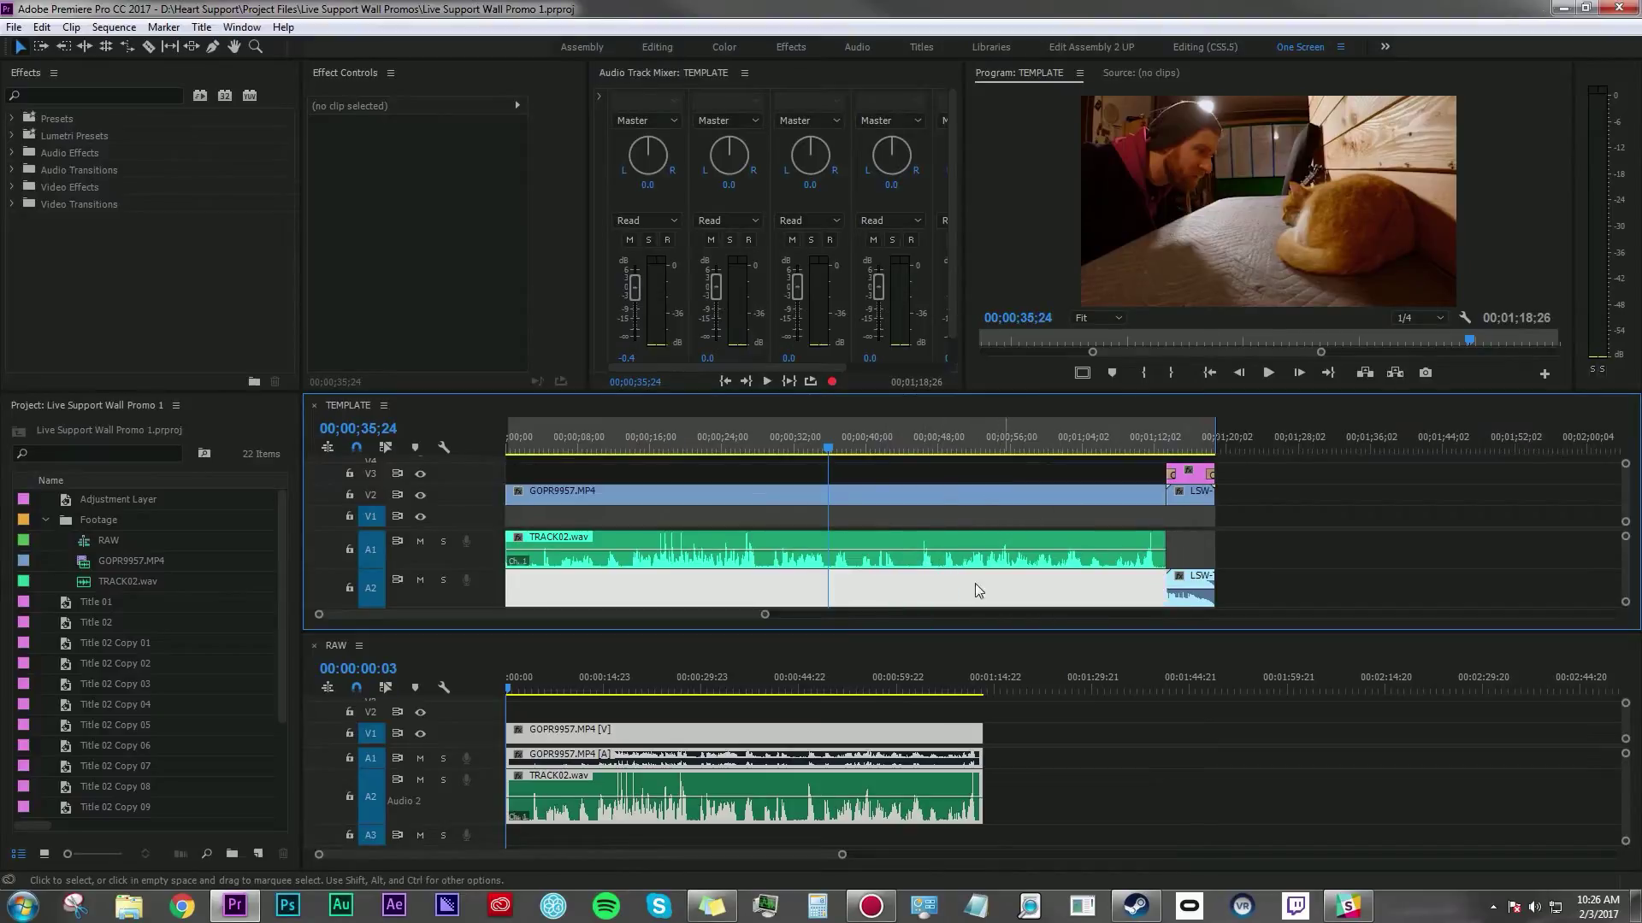
click(883, 587)
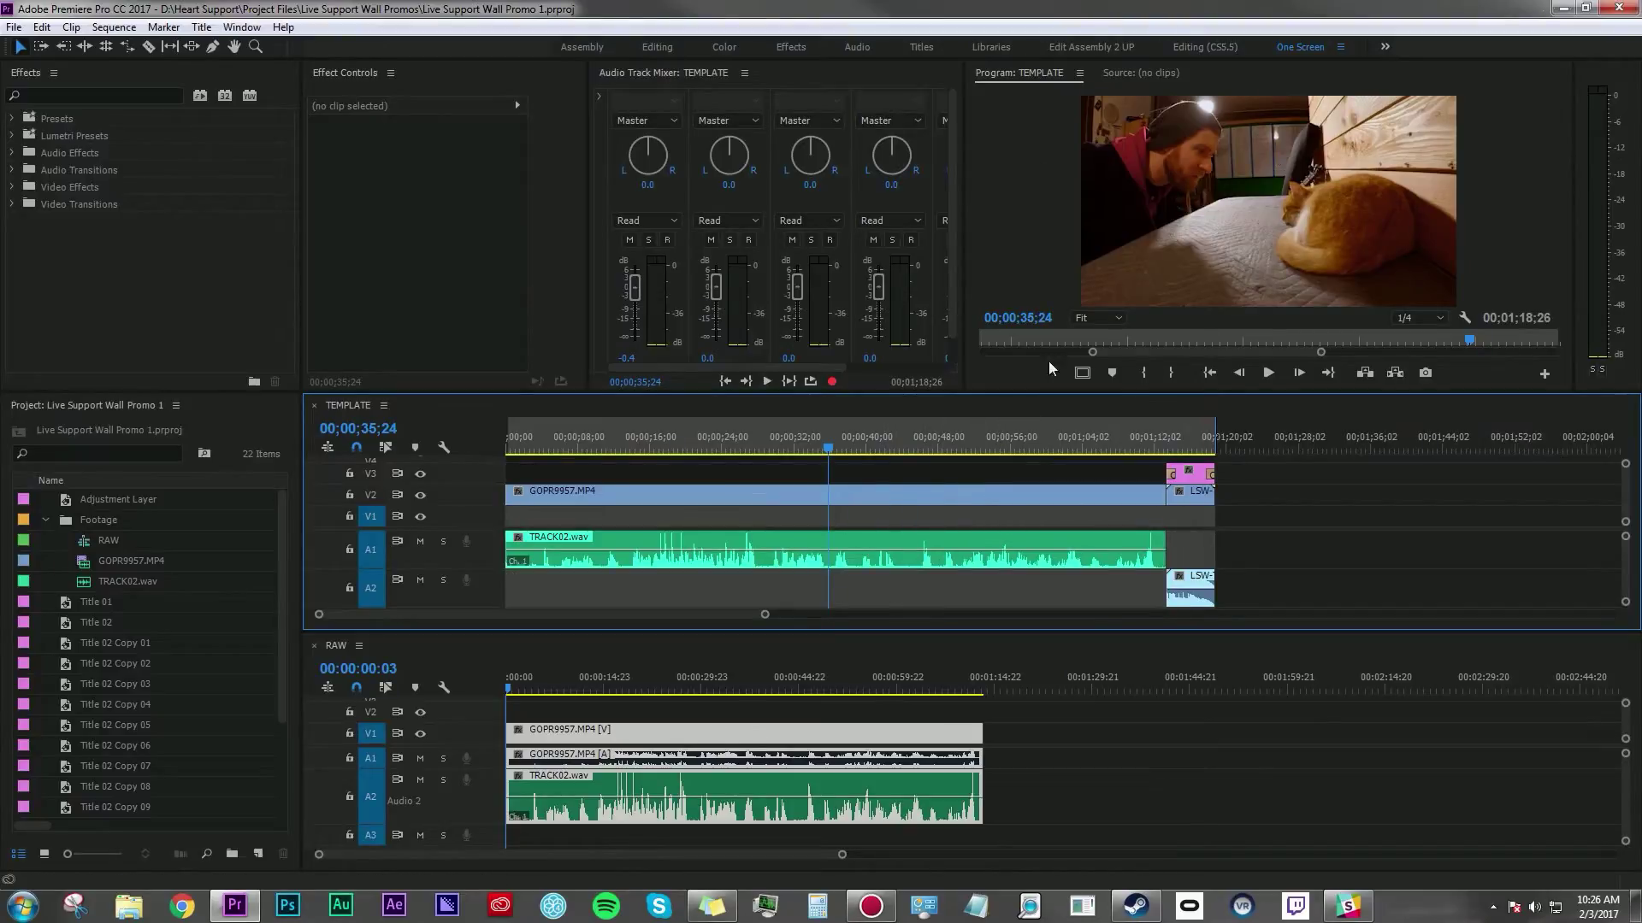
click(825, 539)
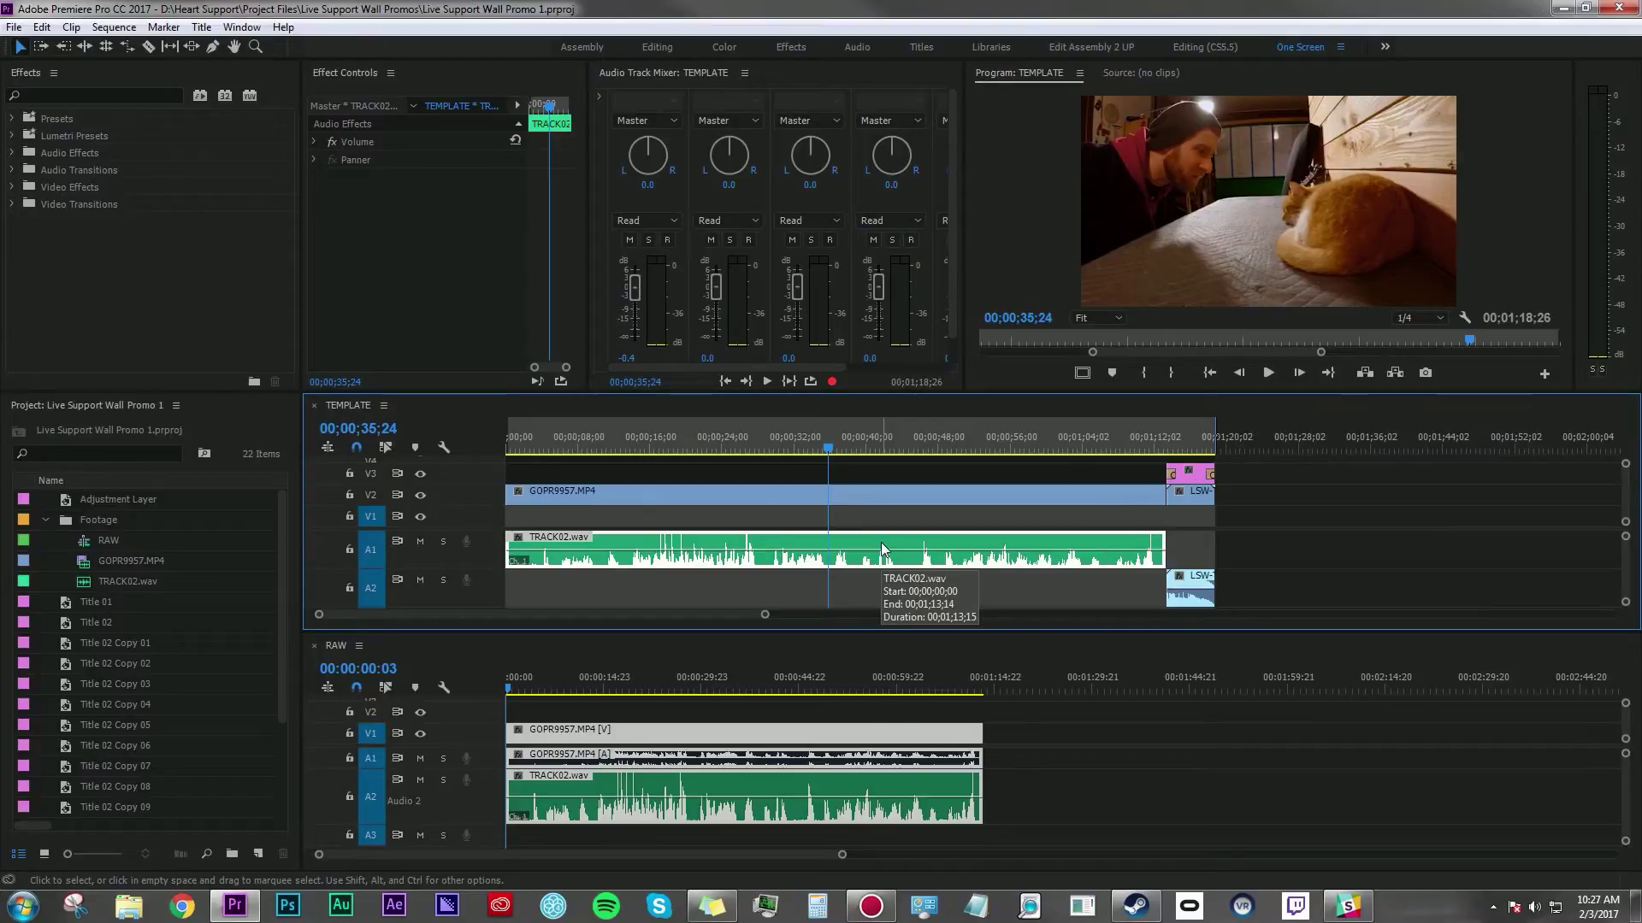
click(642, 82)
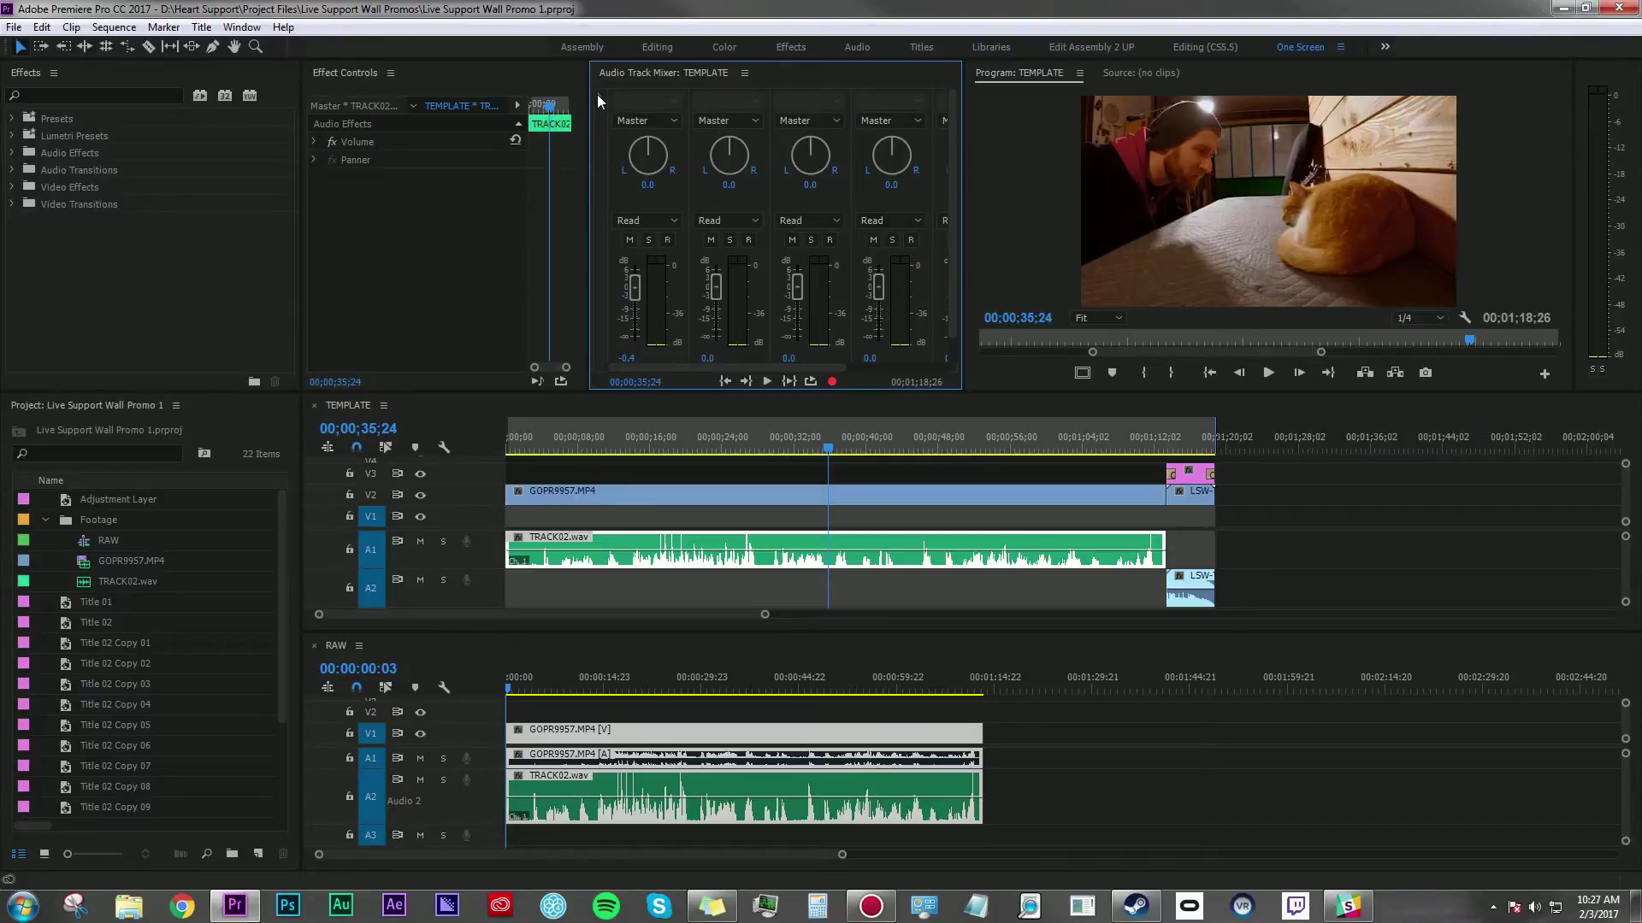
Insert MultiBandCompressor in Audio 1's first mixer effect slot and open its editor.
click(597, 95)
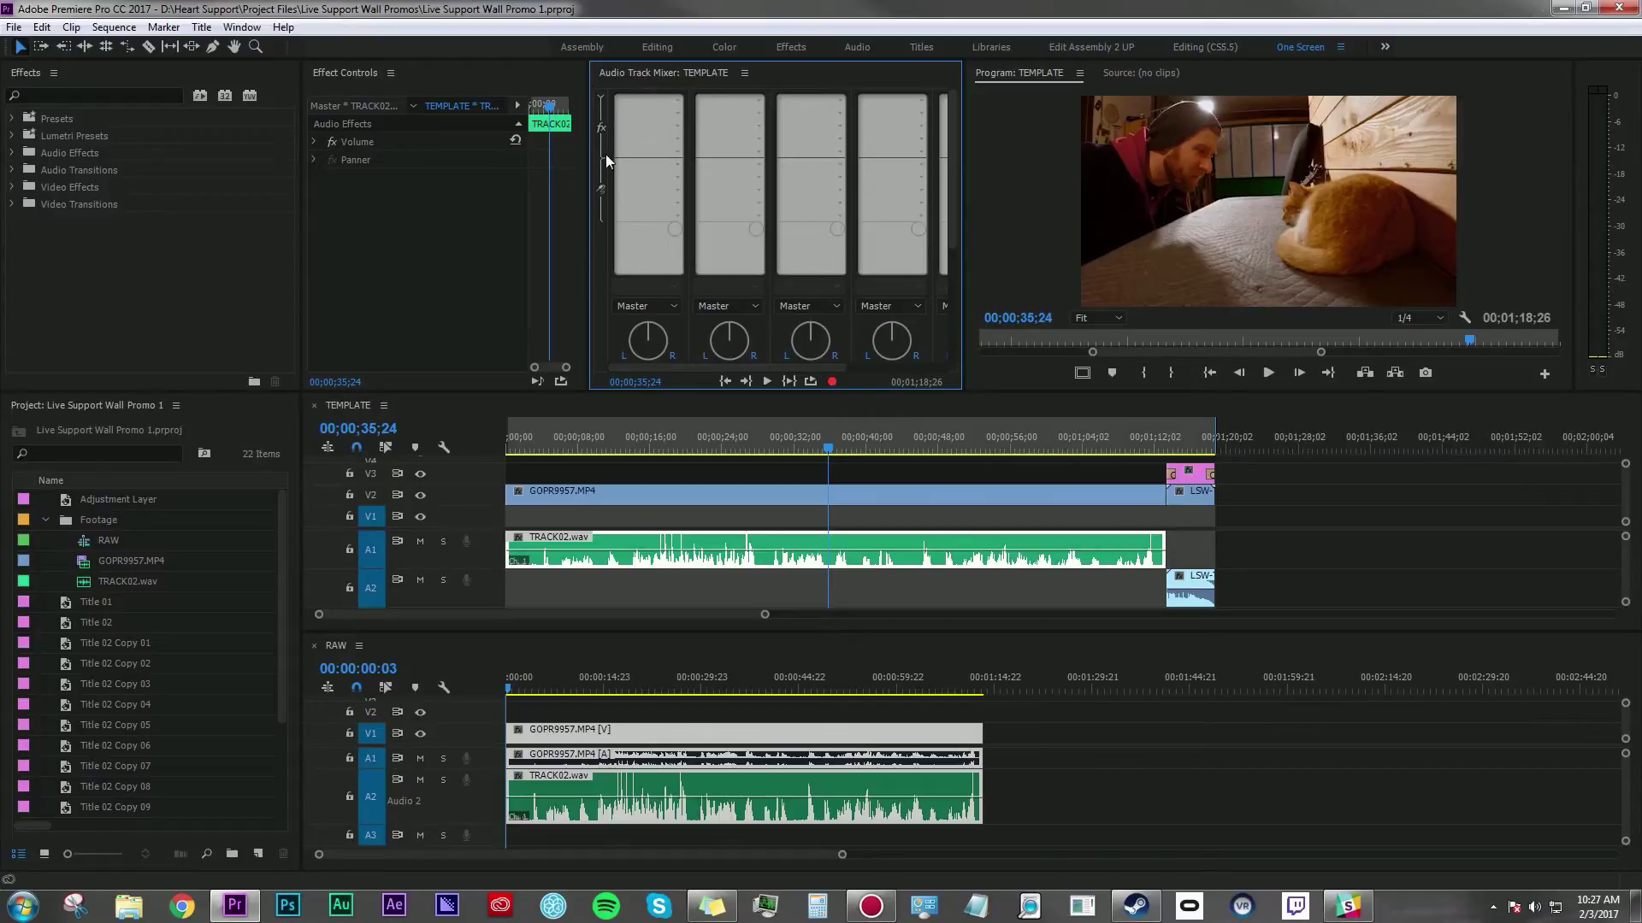
click(677, 187)
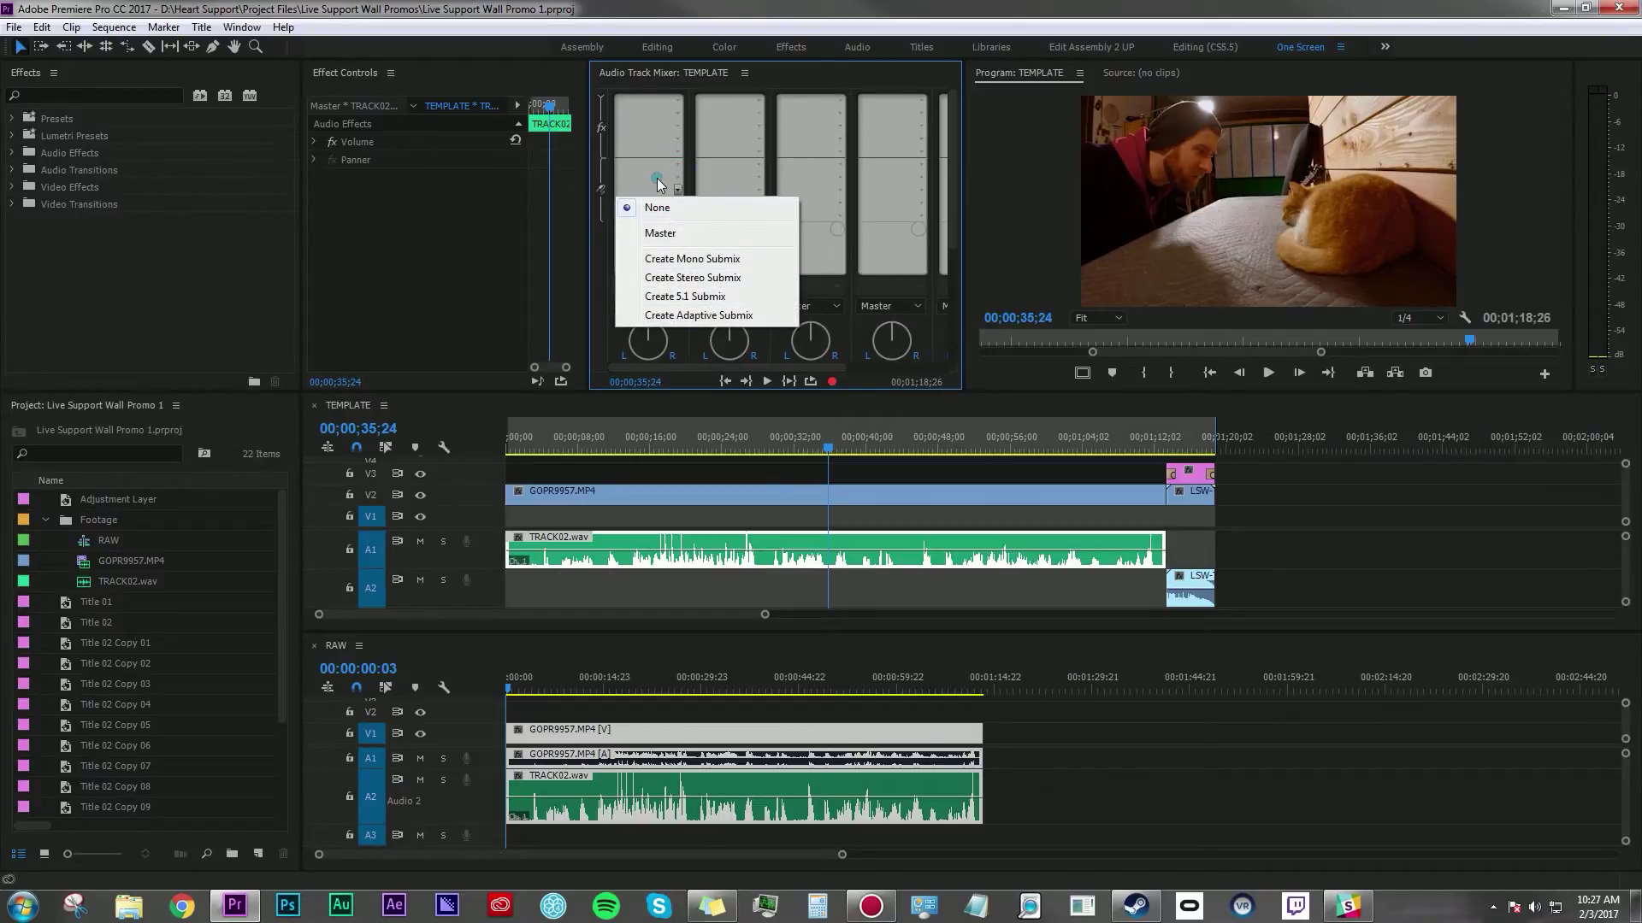
click(709, 205)
click(676, 101)
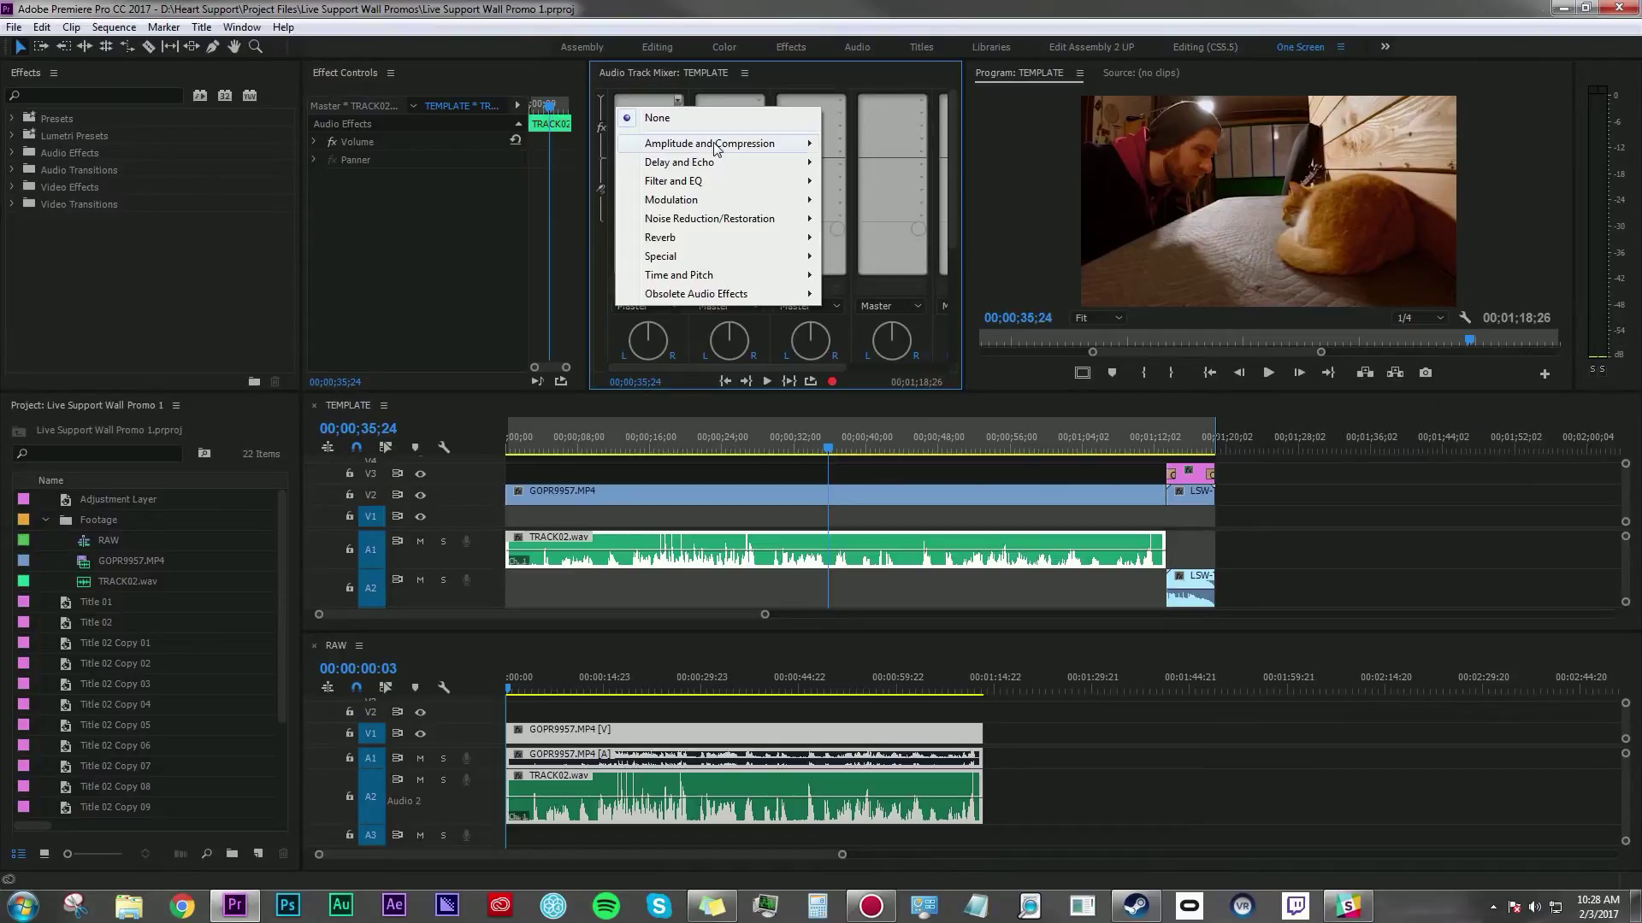
click(677, 99)
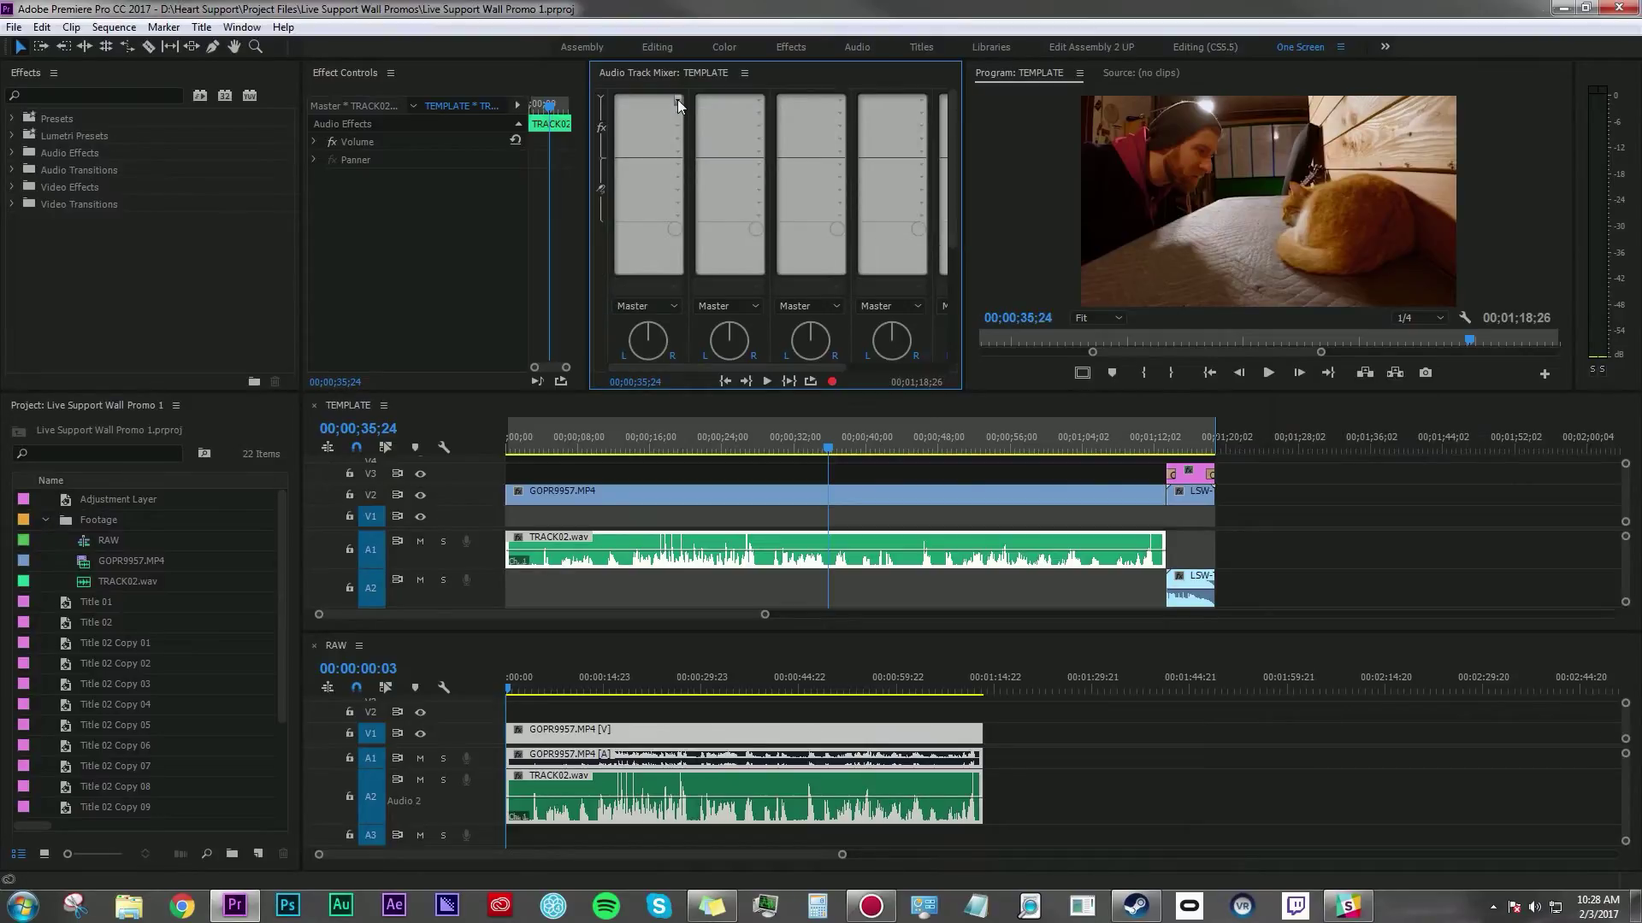
click(677, 99)
mouse_move(710, 145)
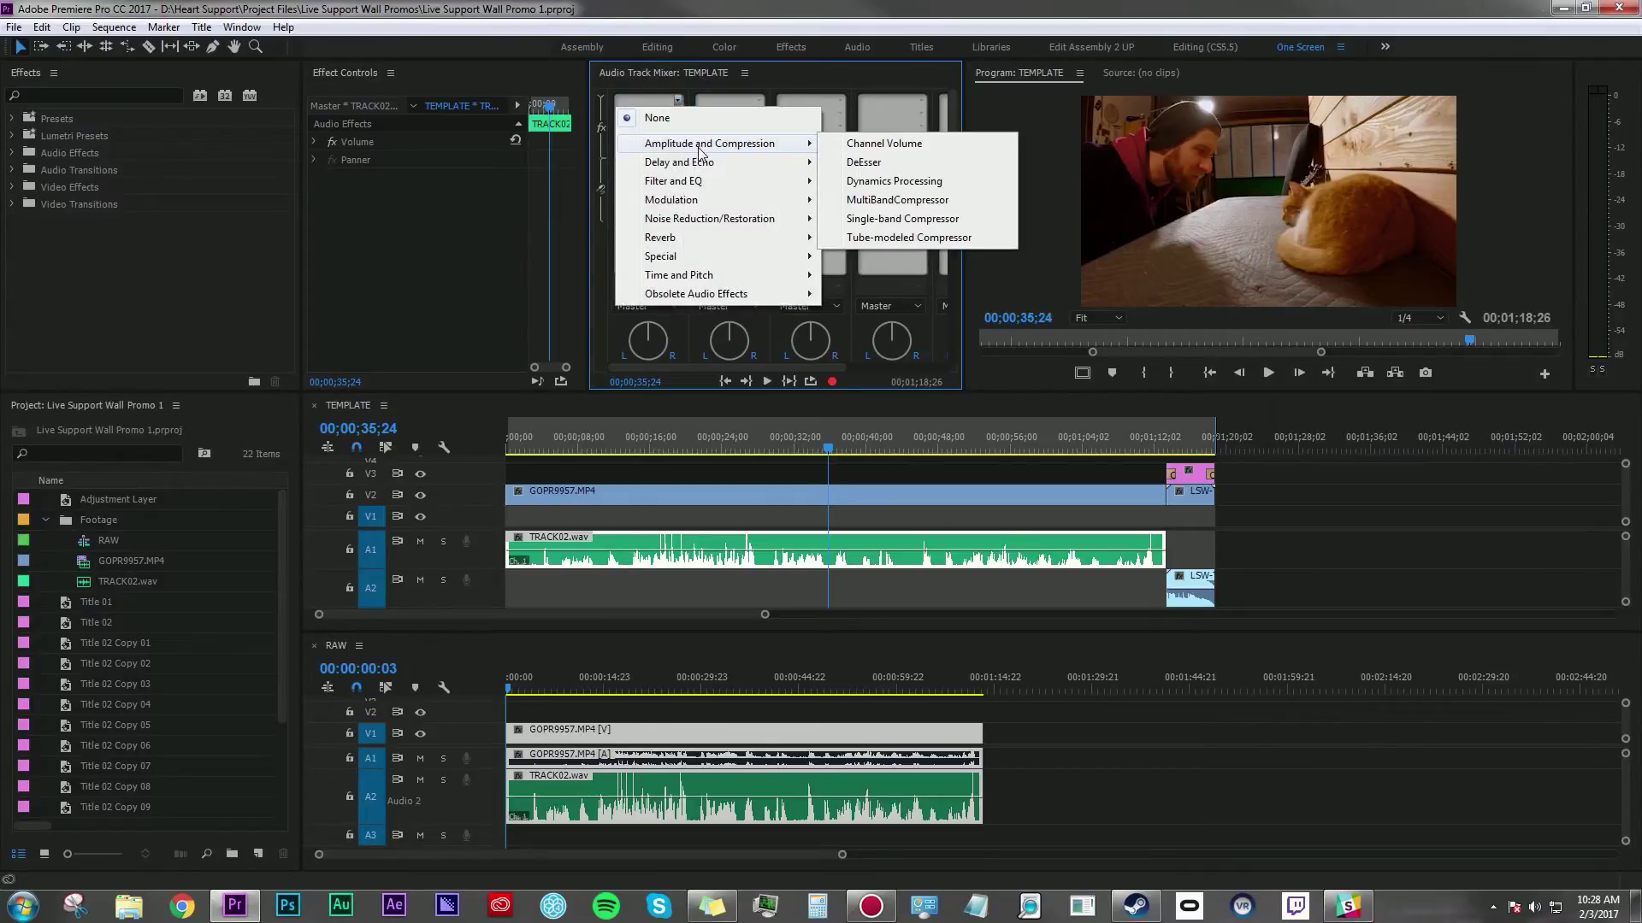
click(915, 201)
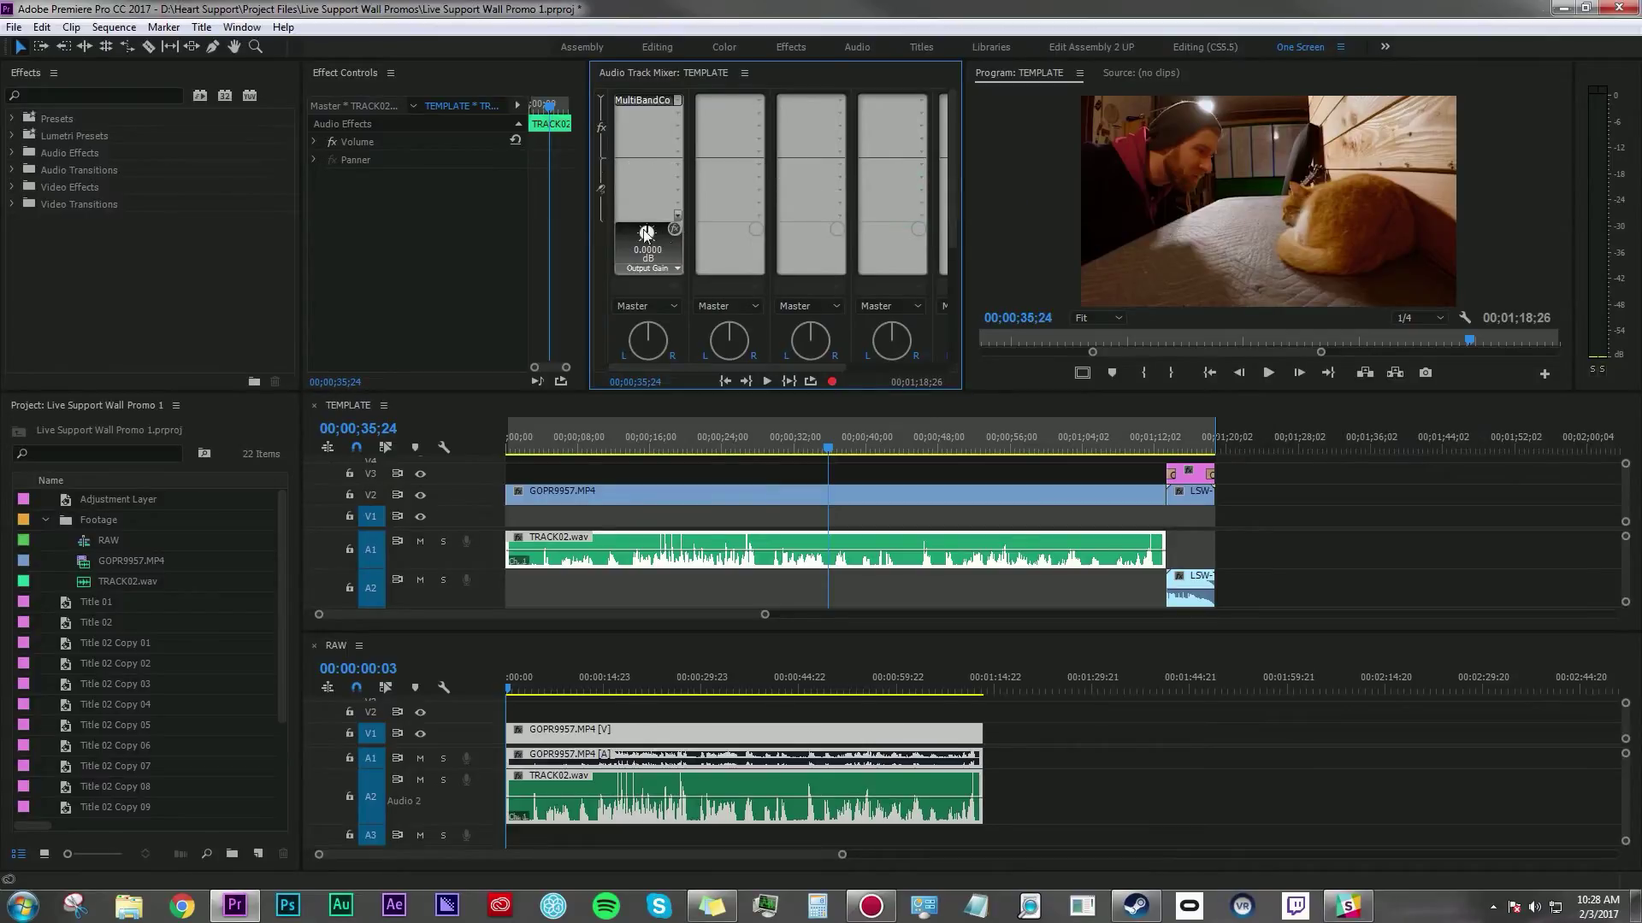
double_click(641, 102)
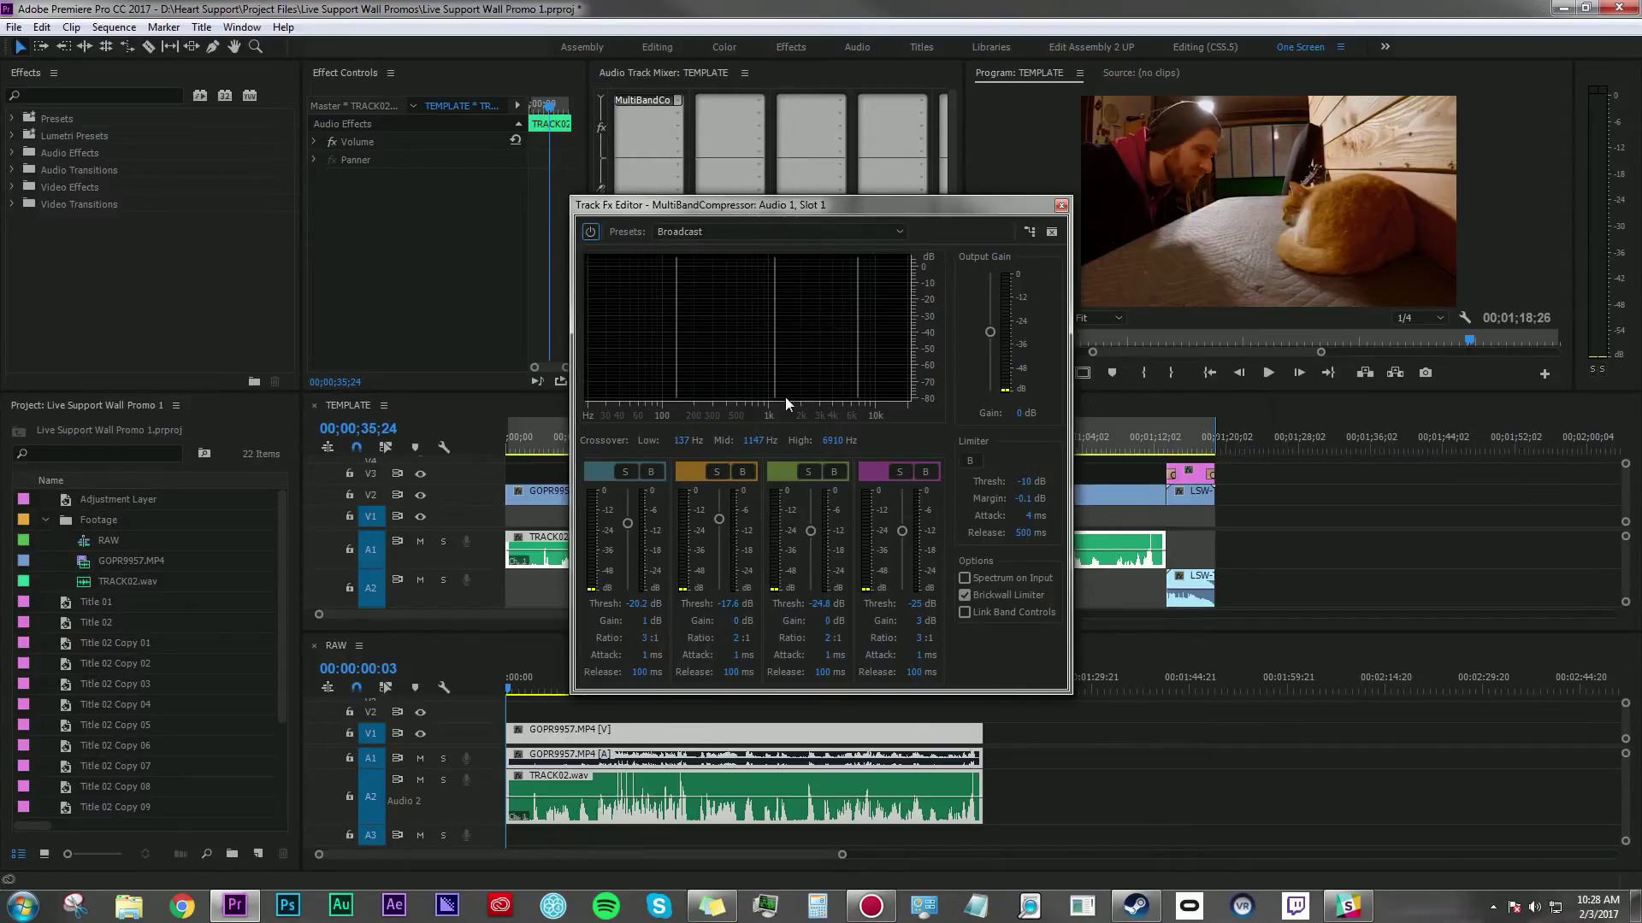
Apply the Internet Delivery preset with a -2 dB limiter margin and play the dialogue.
click(802, 231)
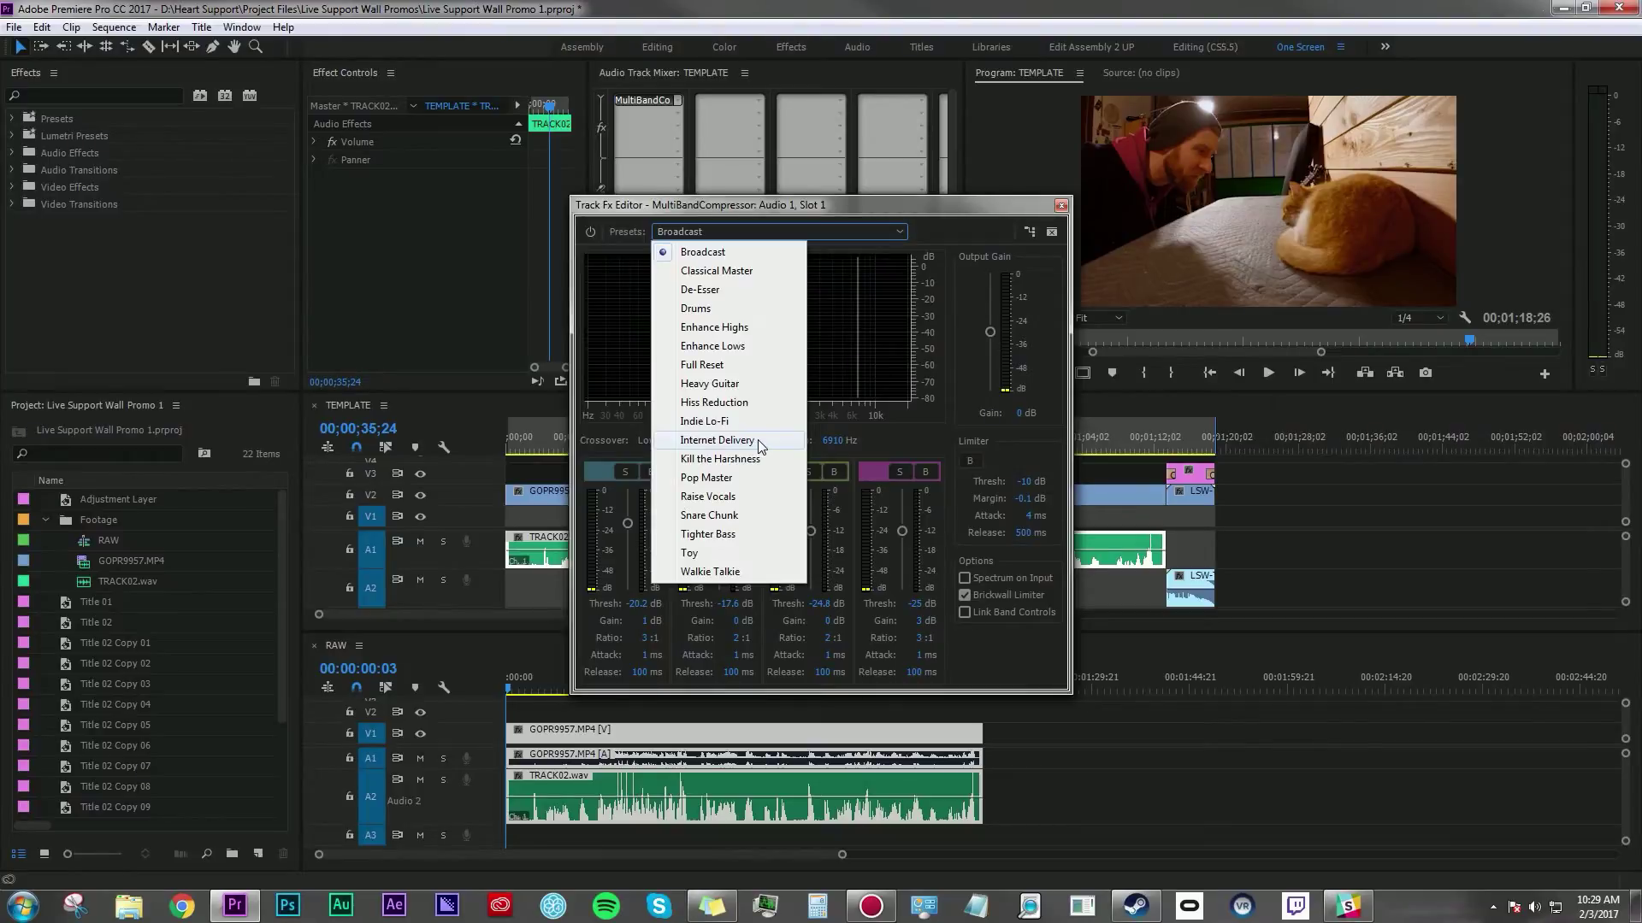
click(714, 440)
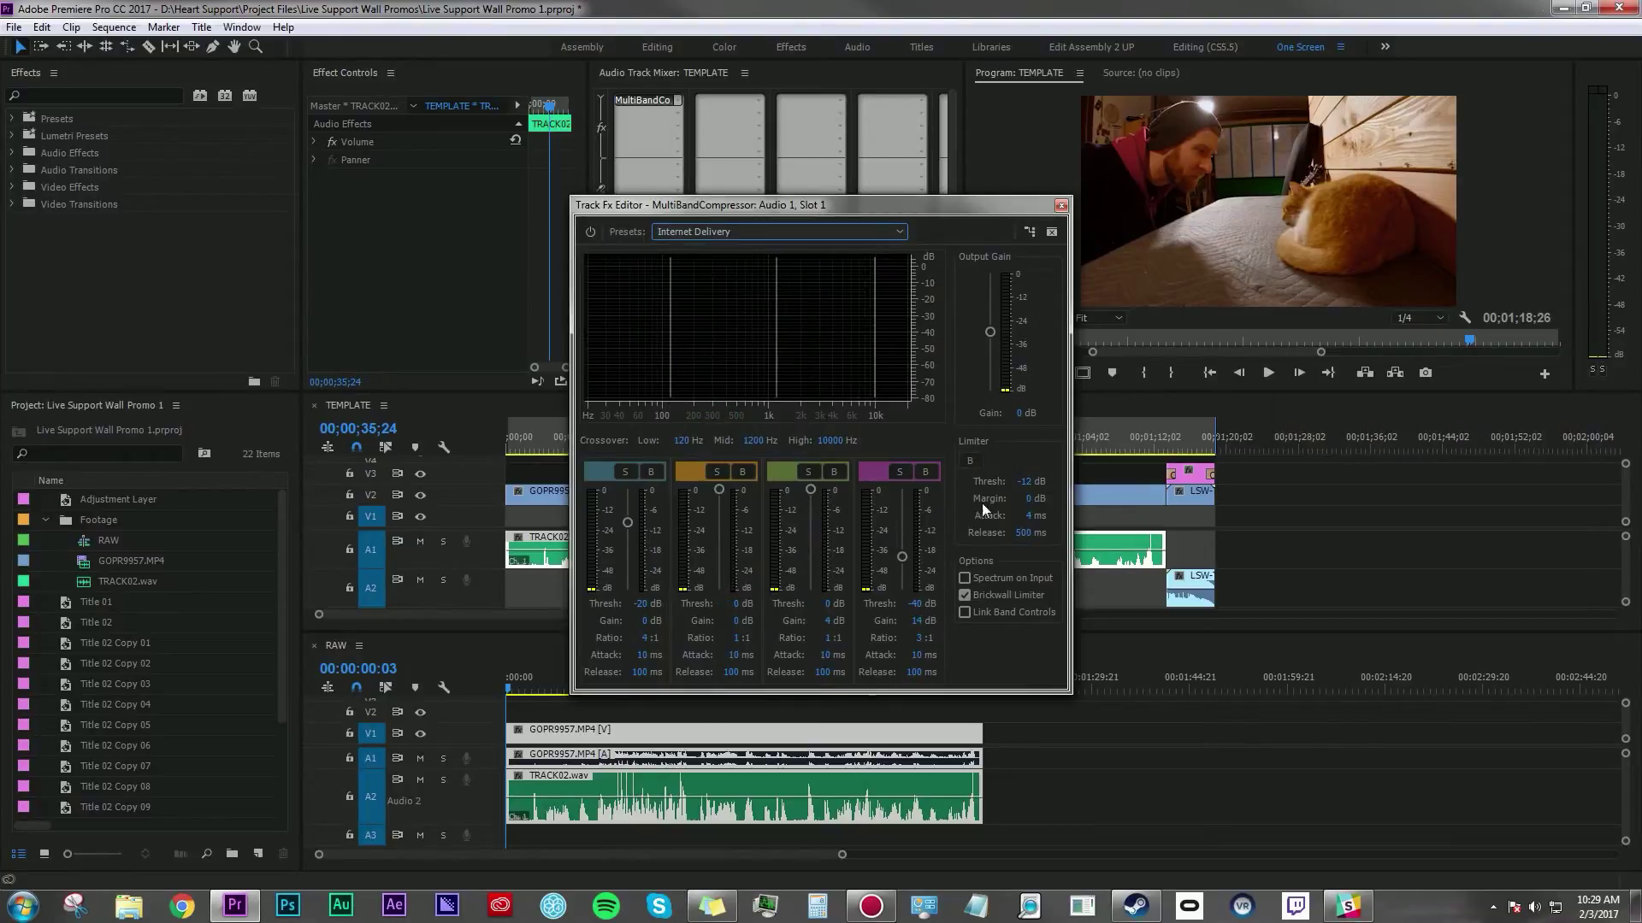
click(1030, 498)
text(-2)
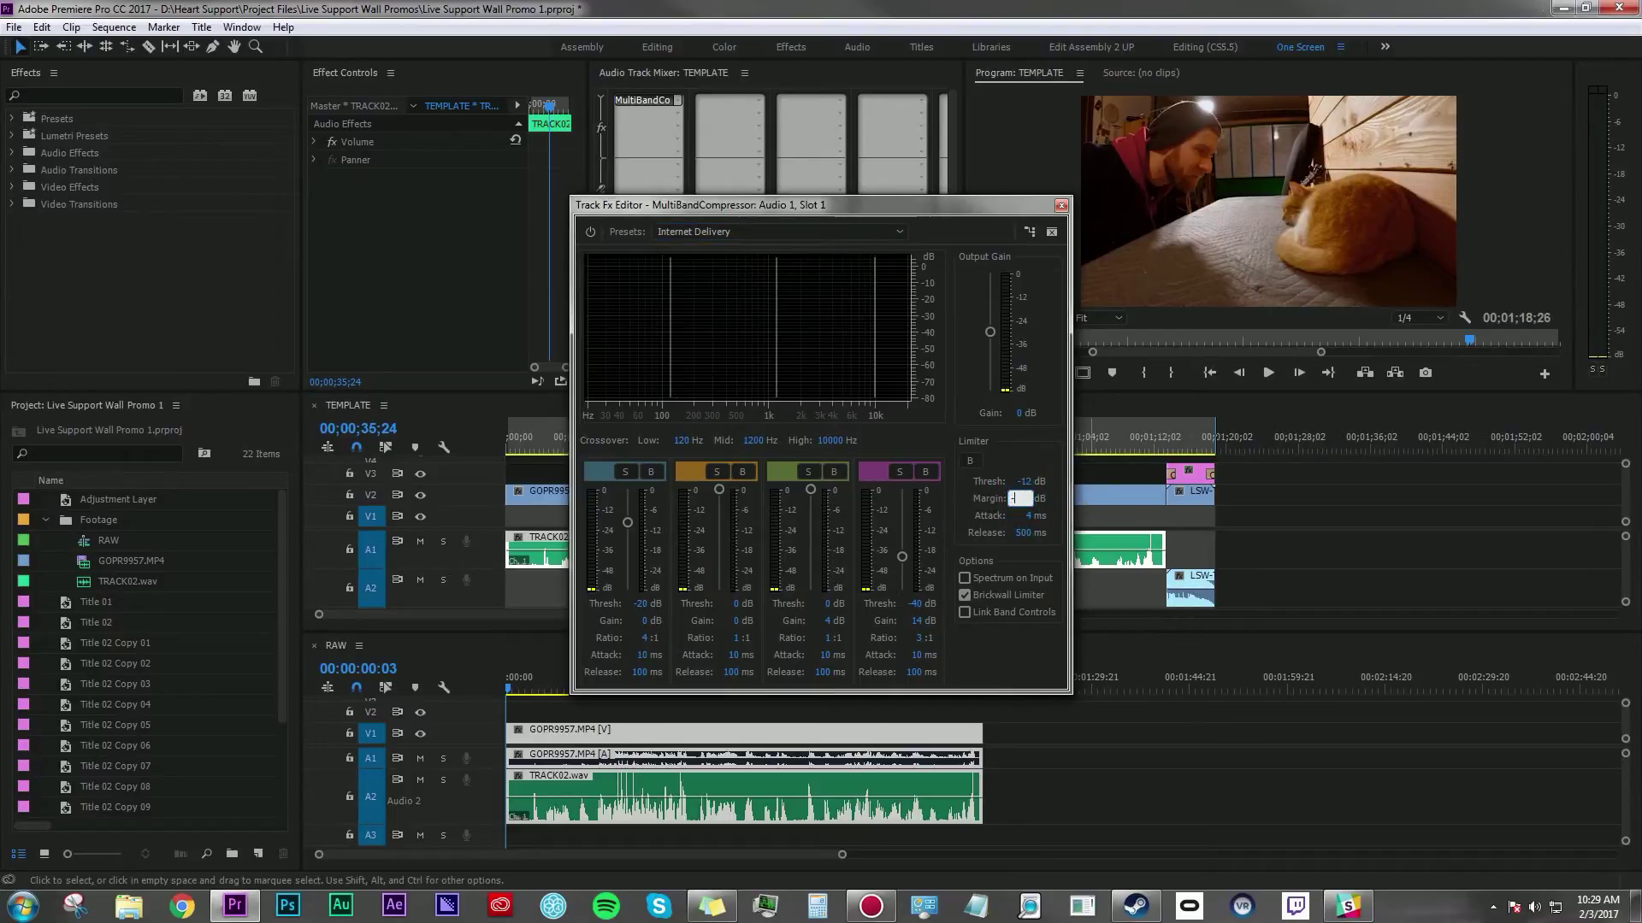
key(Return)
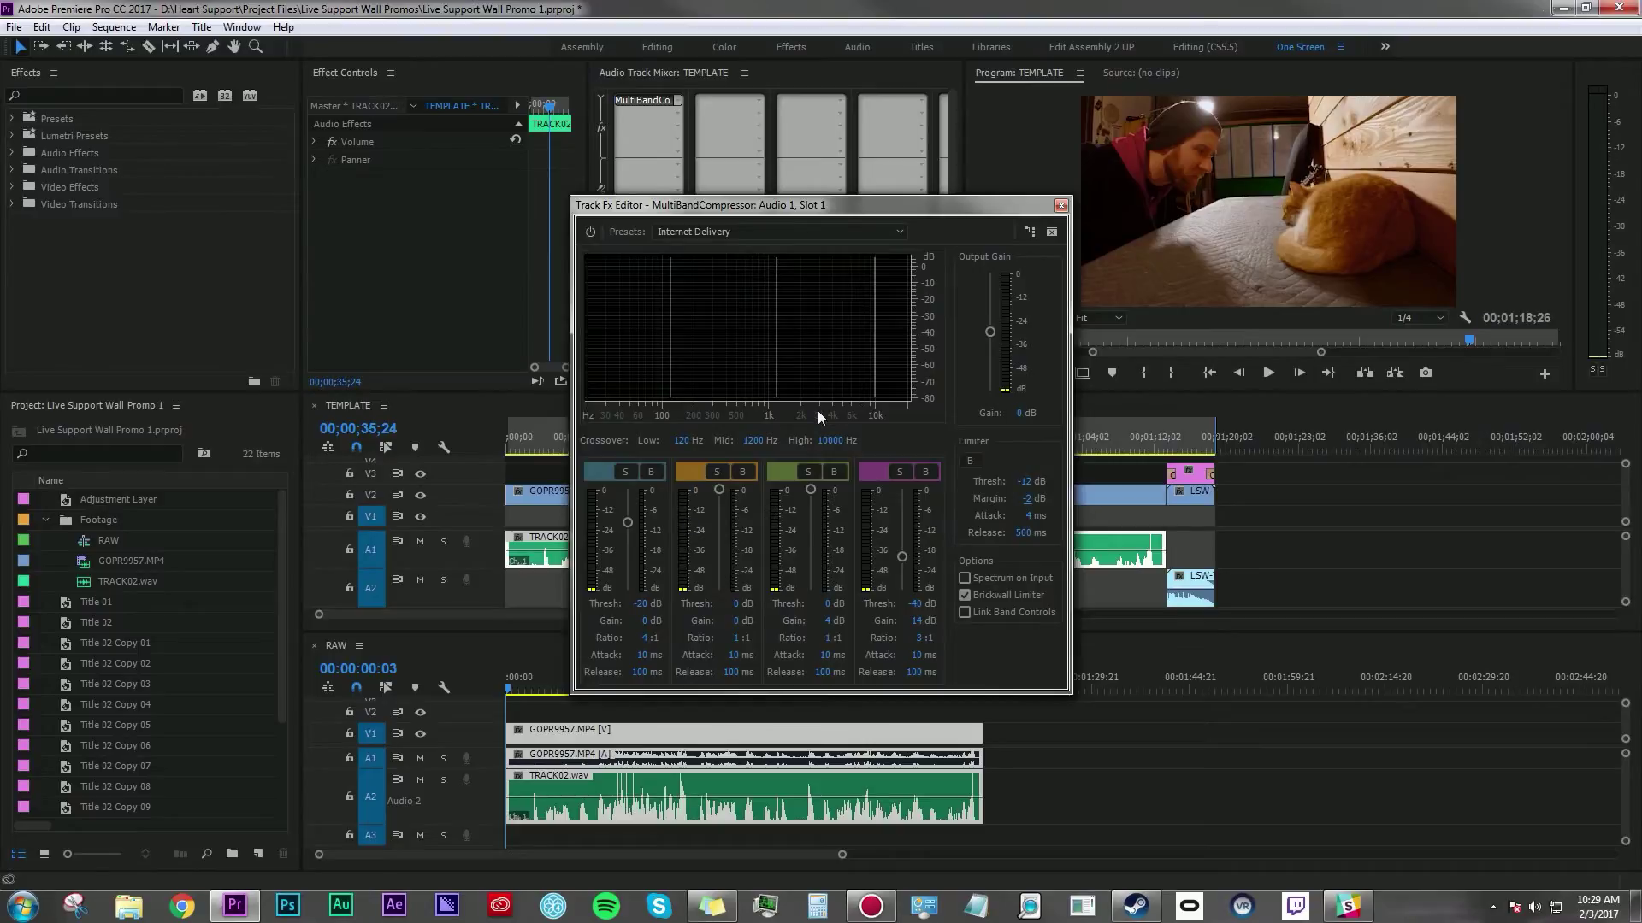
key(space)
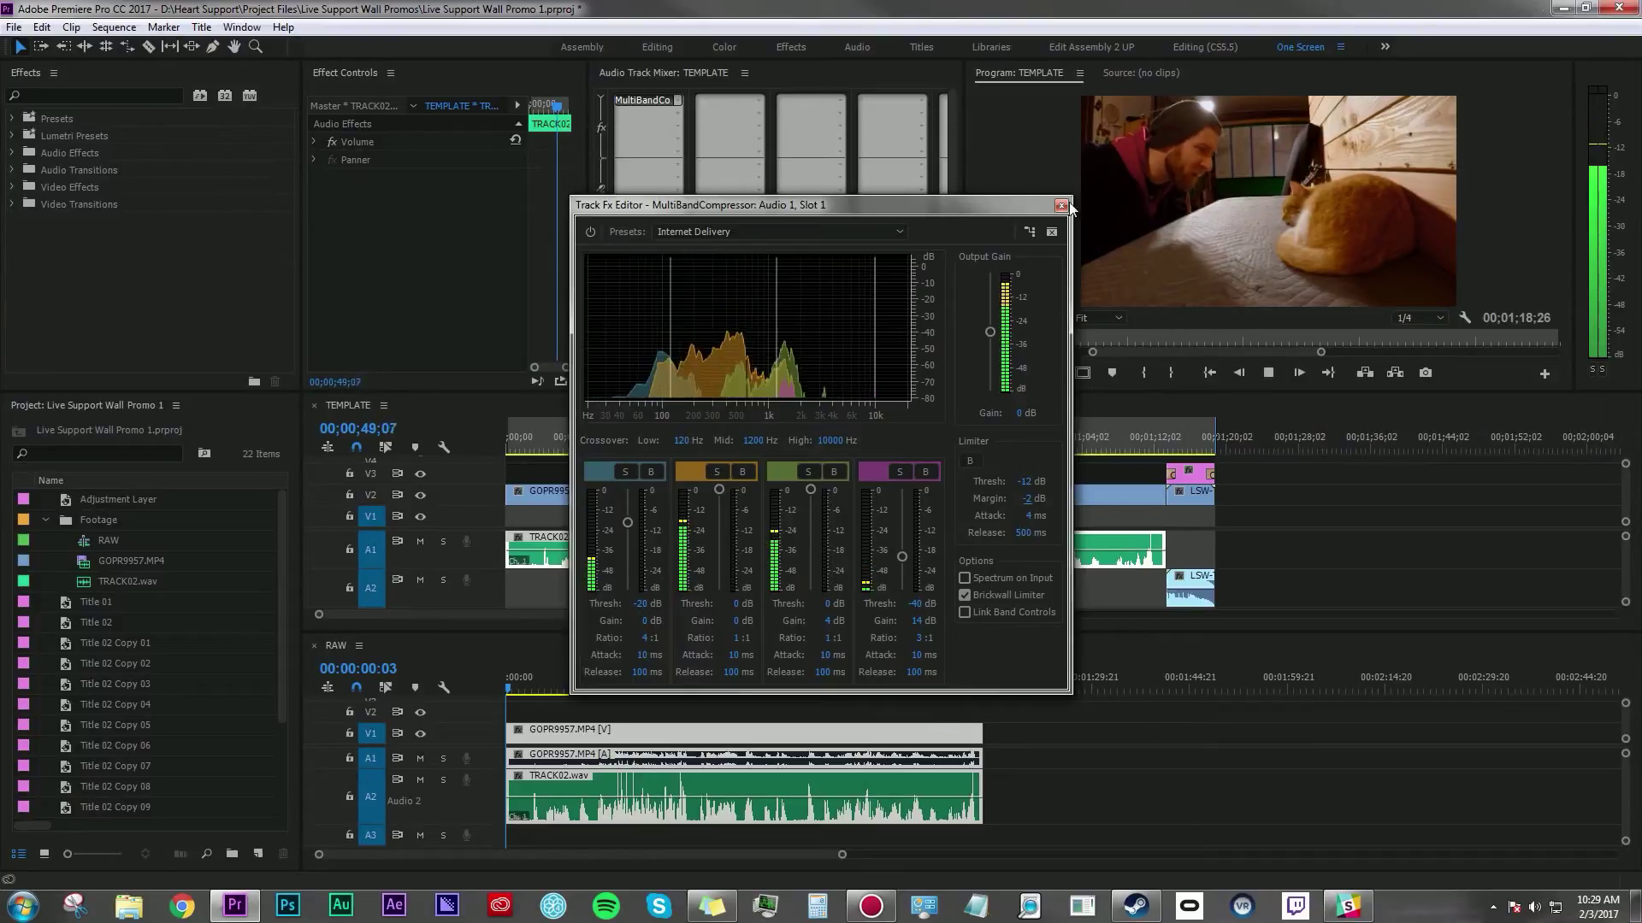
Set the four band thresholds to -26, -16, -24 and -29 dB and close the editor.
drag(629, 522, 627, 536)
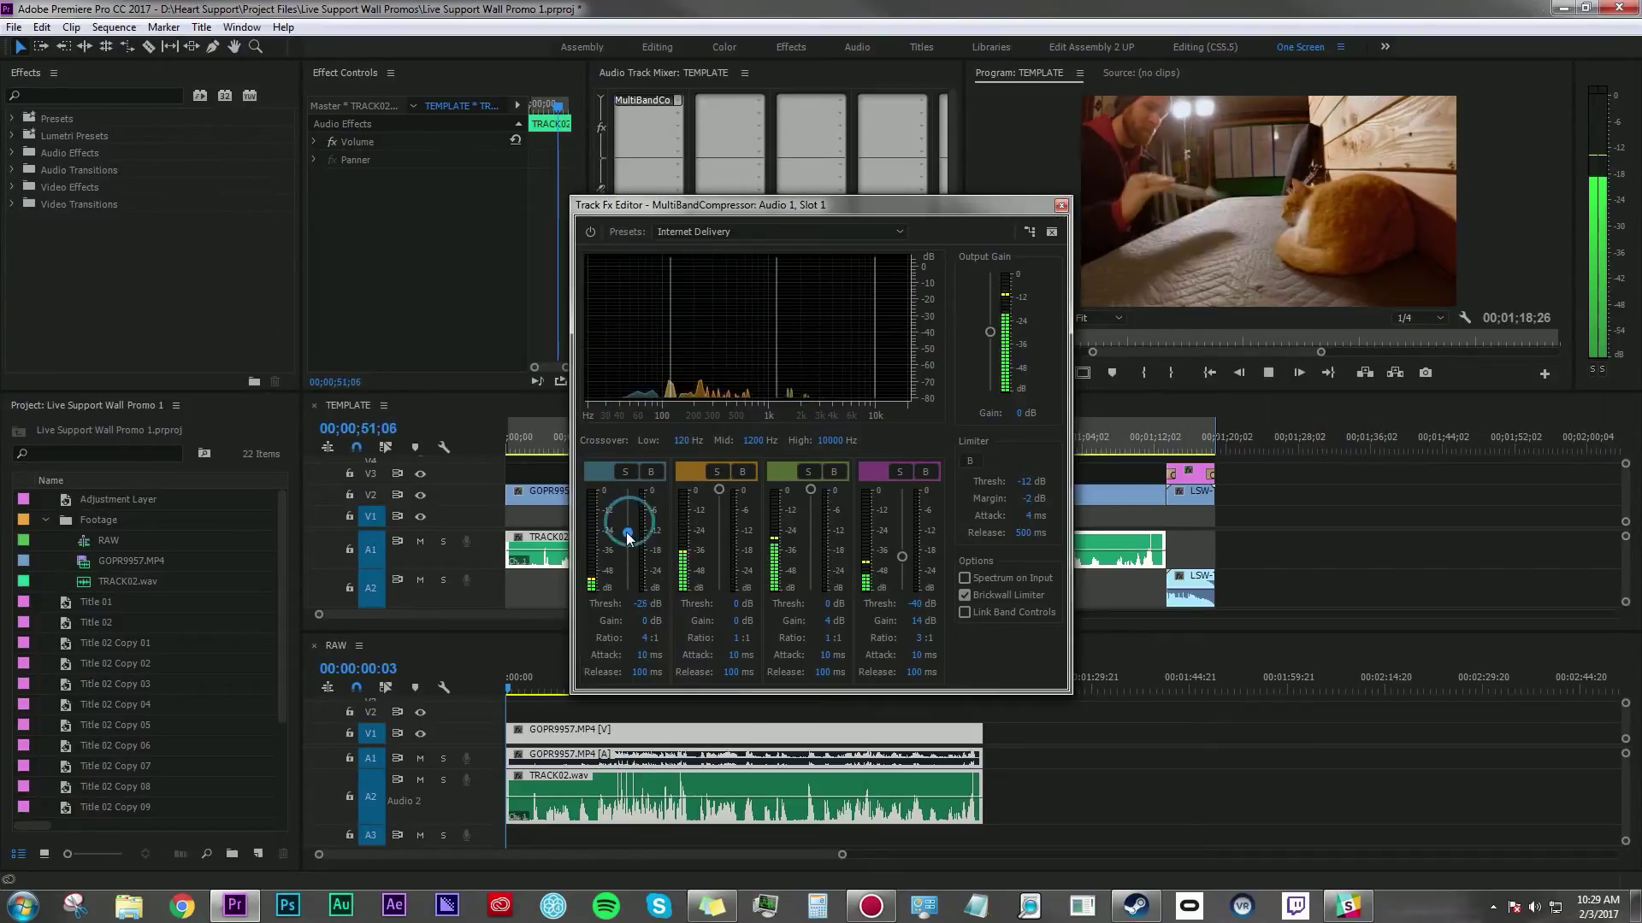
drag(718, 490, 718, 515)
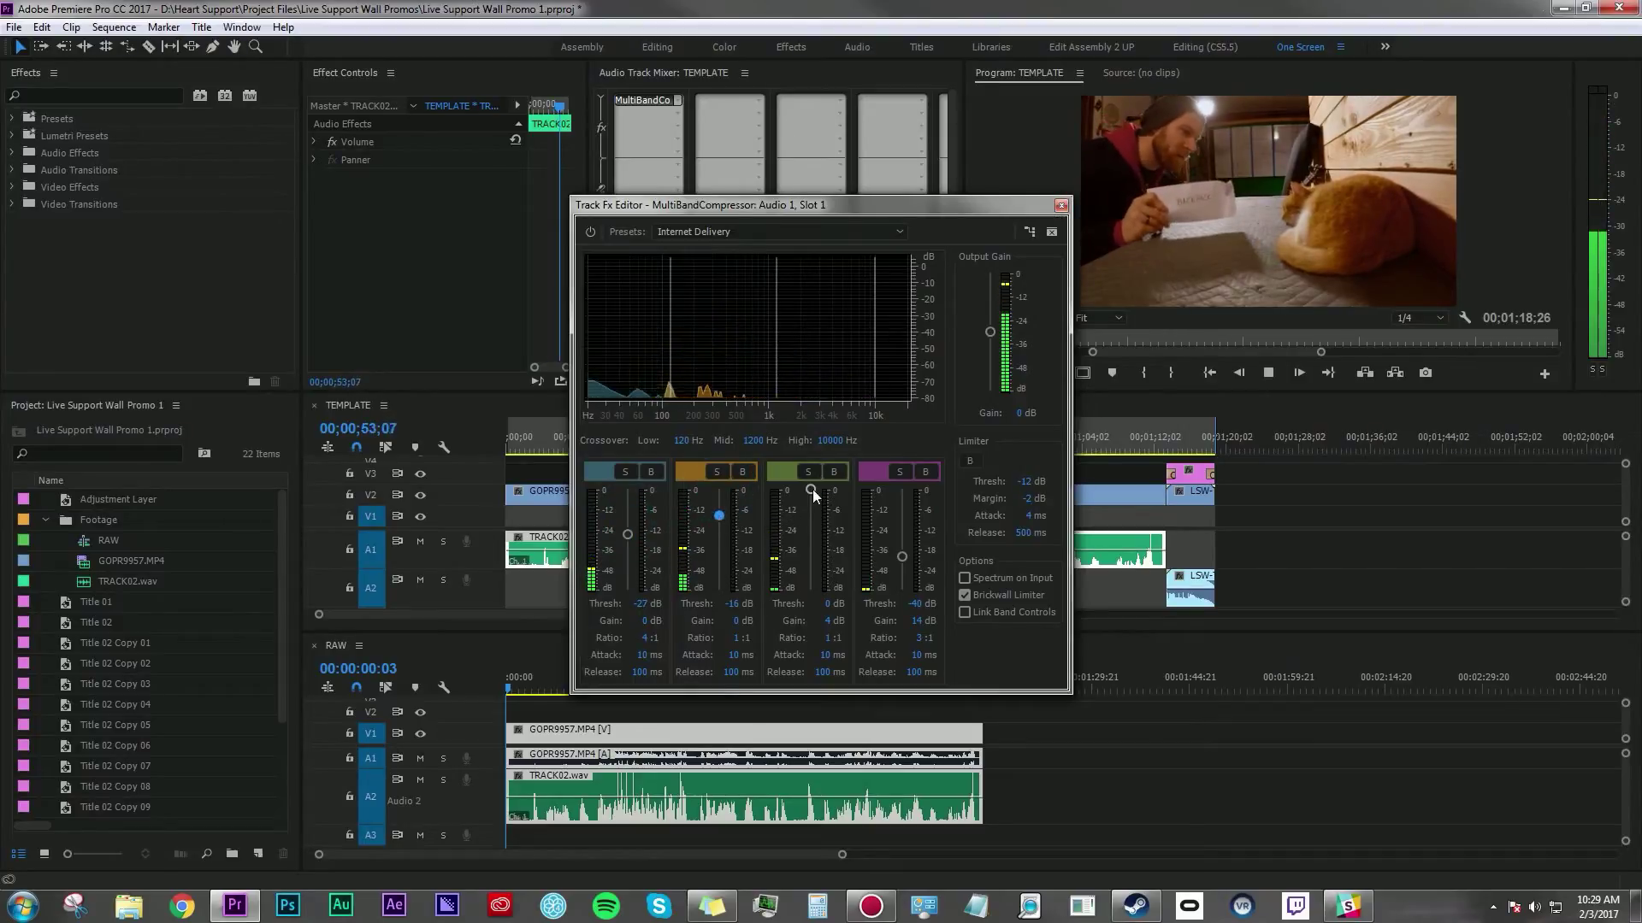
drag(810, 490, 809, 530)
drag(903, 556, 903, 541)
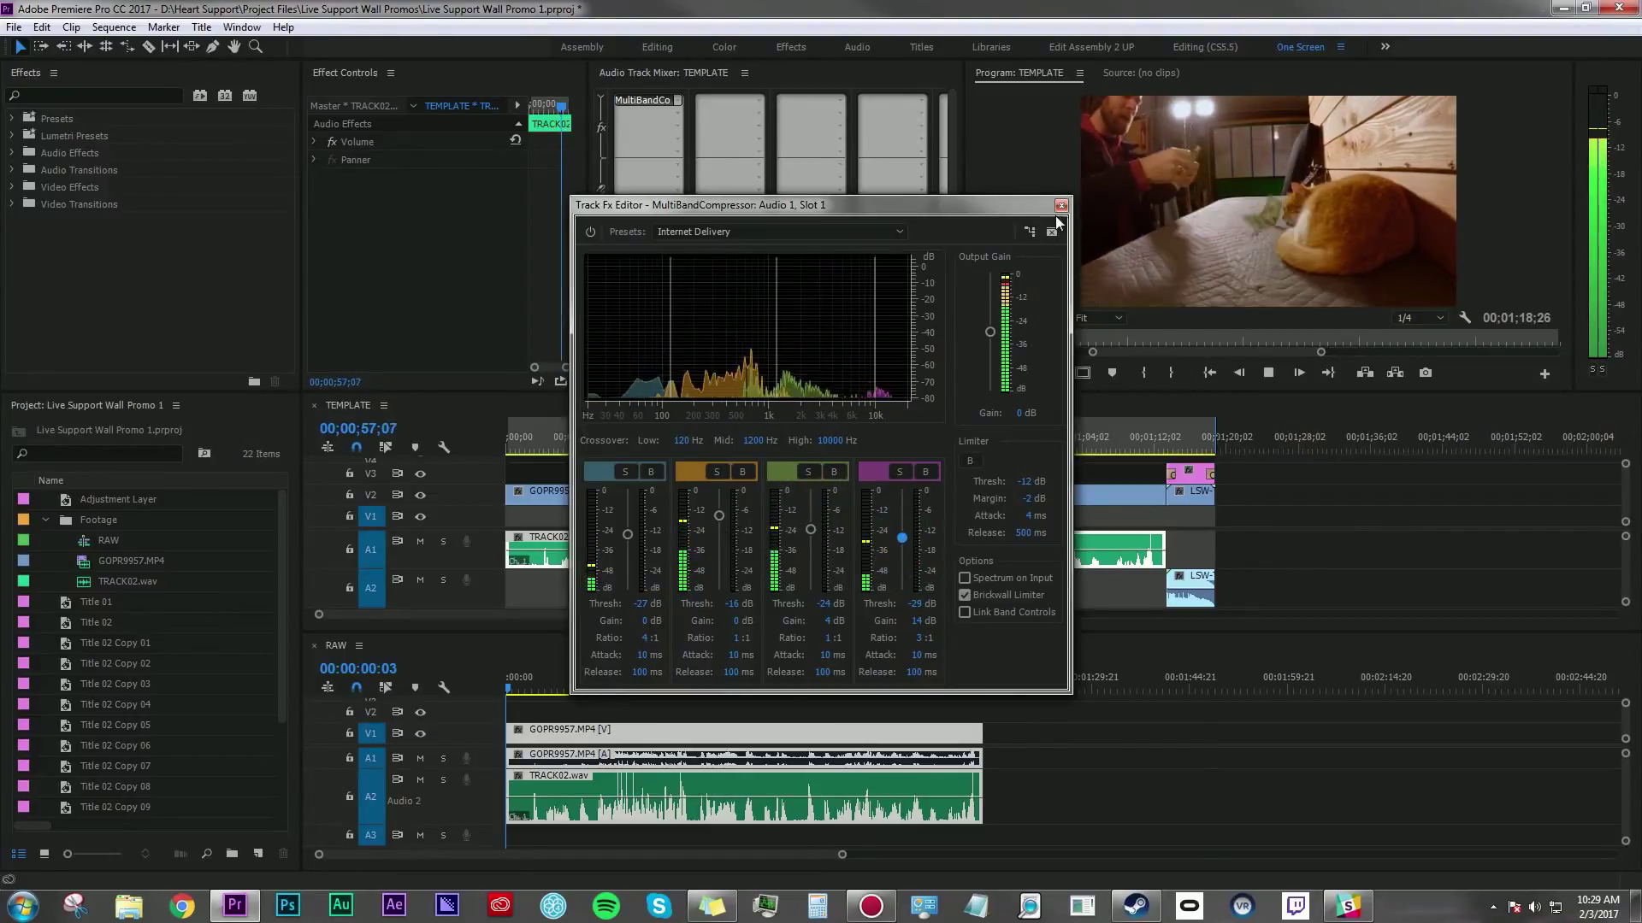
click(1061, 206)
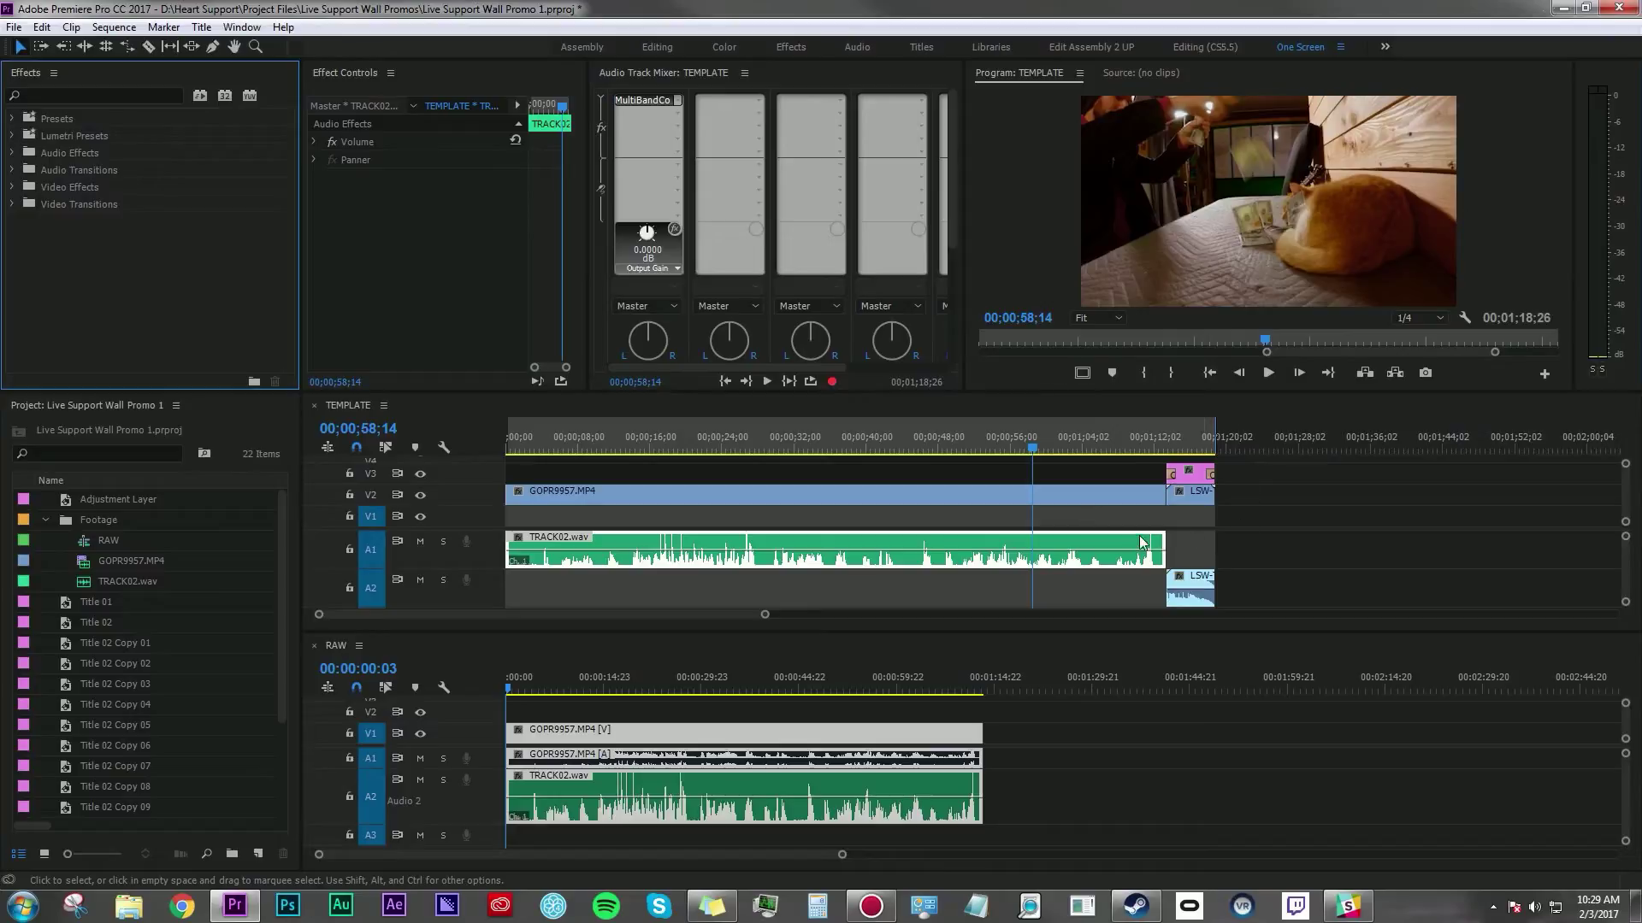
Bring BD-Rock-Cobblestoned-135BPM.wav into the TEMPLATE sequence and move it to the sequence start.
click(1291, 524)
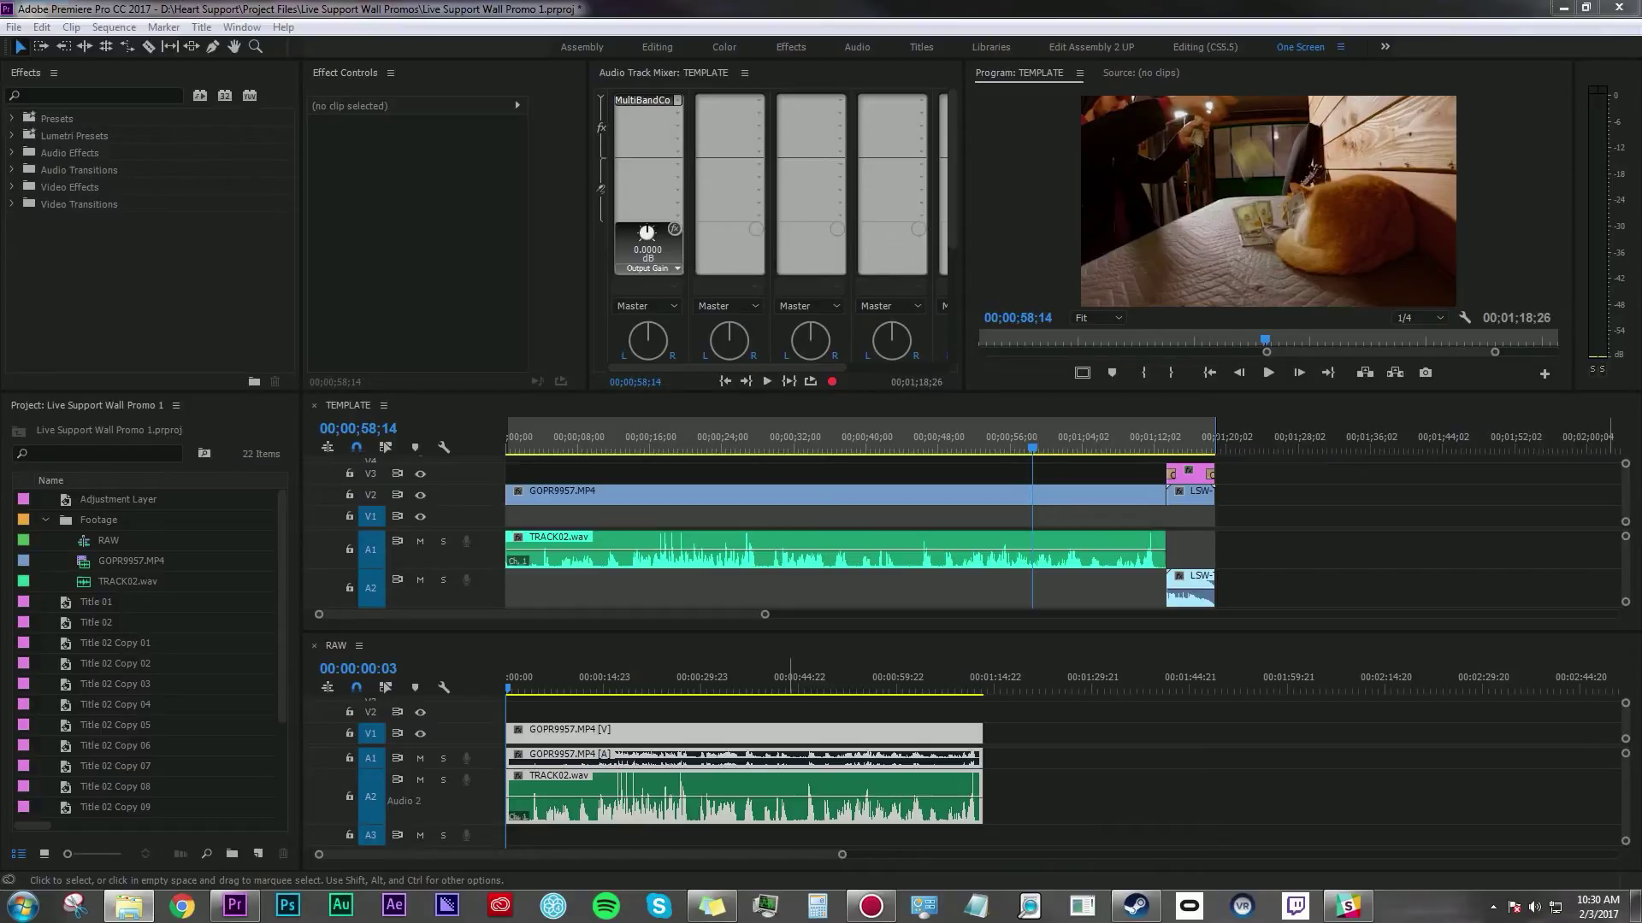
mouse_move(401, 663)
mouse_down()
mouse_move(1007, 658)
mouse_move(1277, 592)
mouse_up()
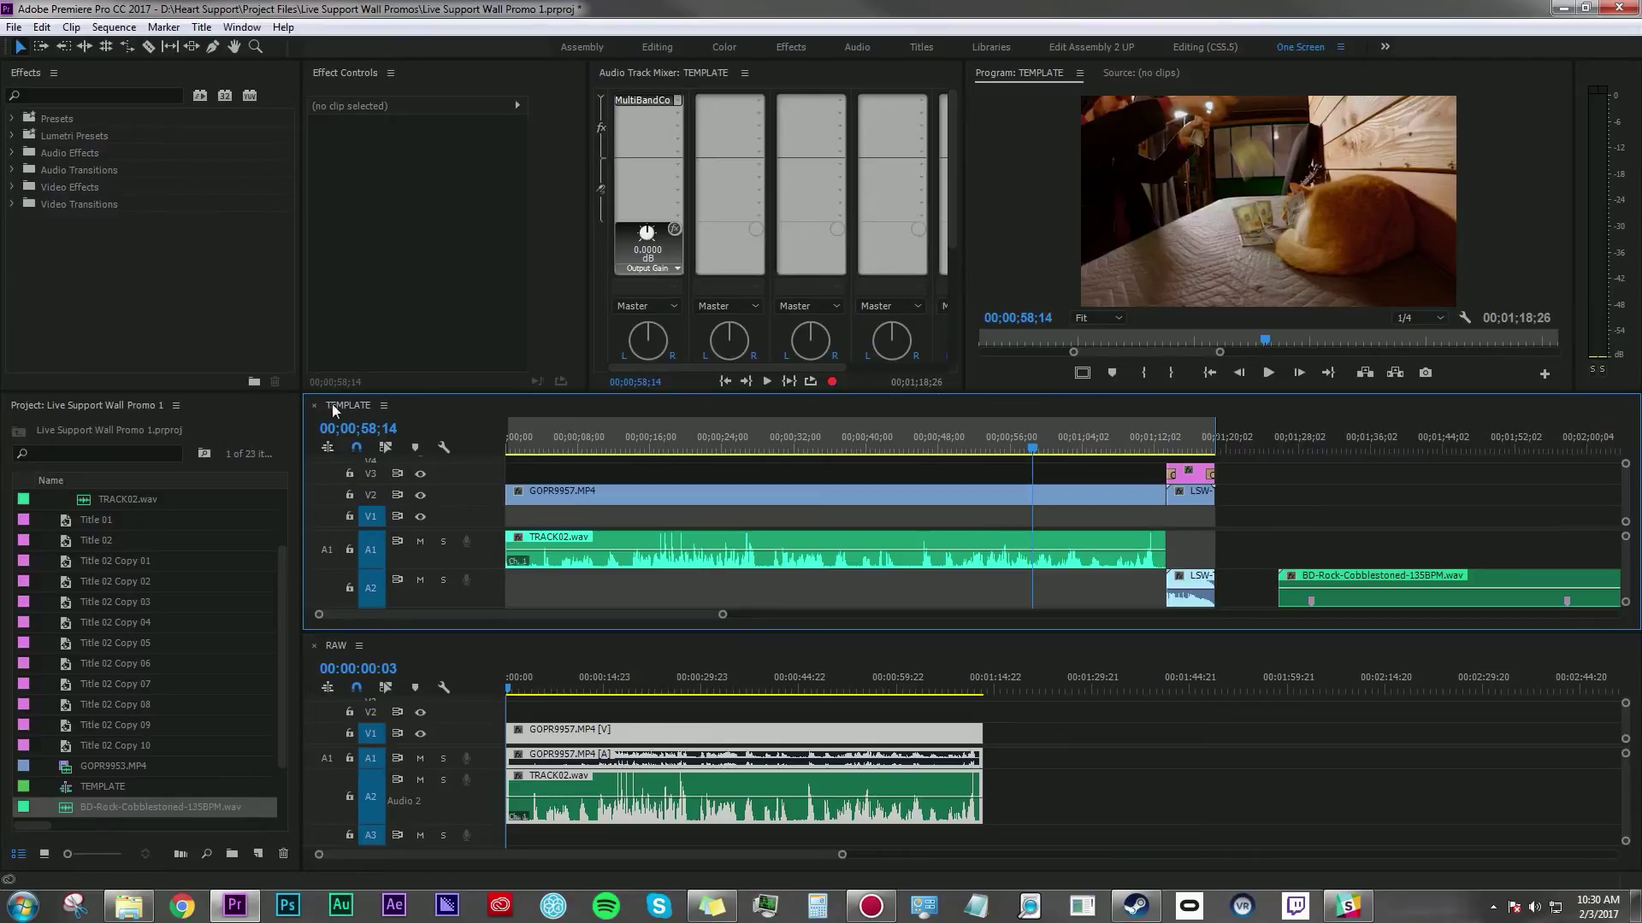
drag(332, 405, 427, 647)
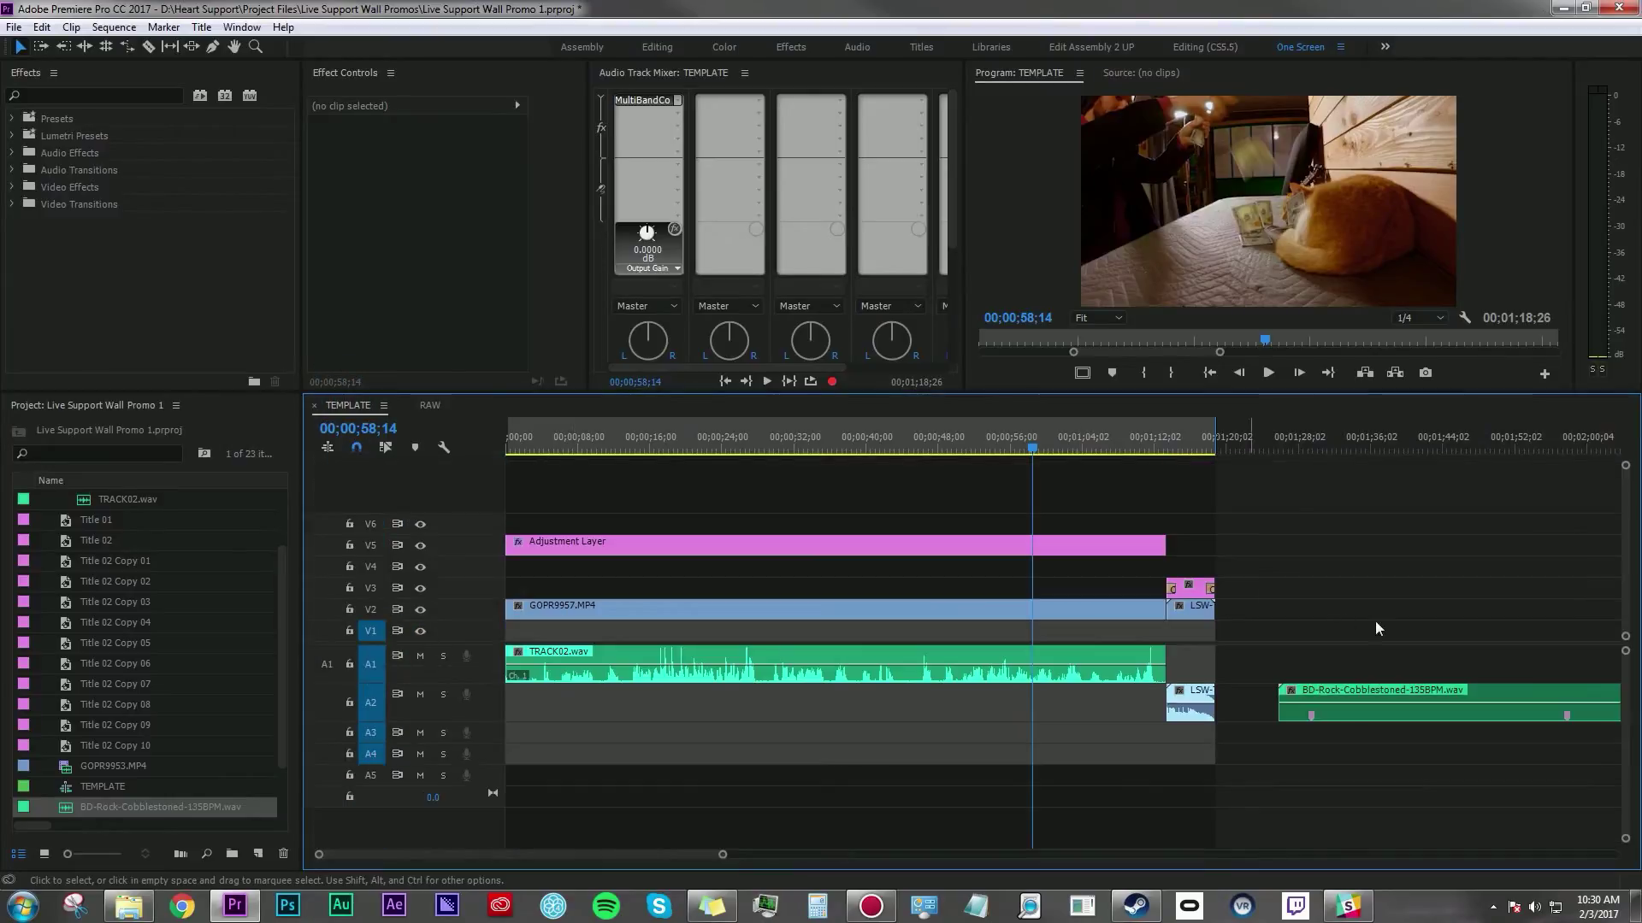
key(minus)
key(minus)
key(equal)
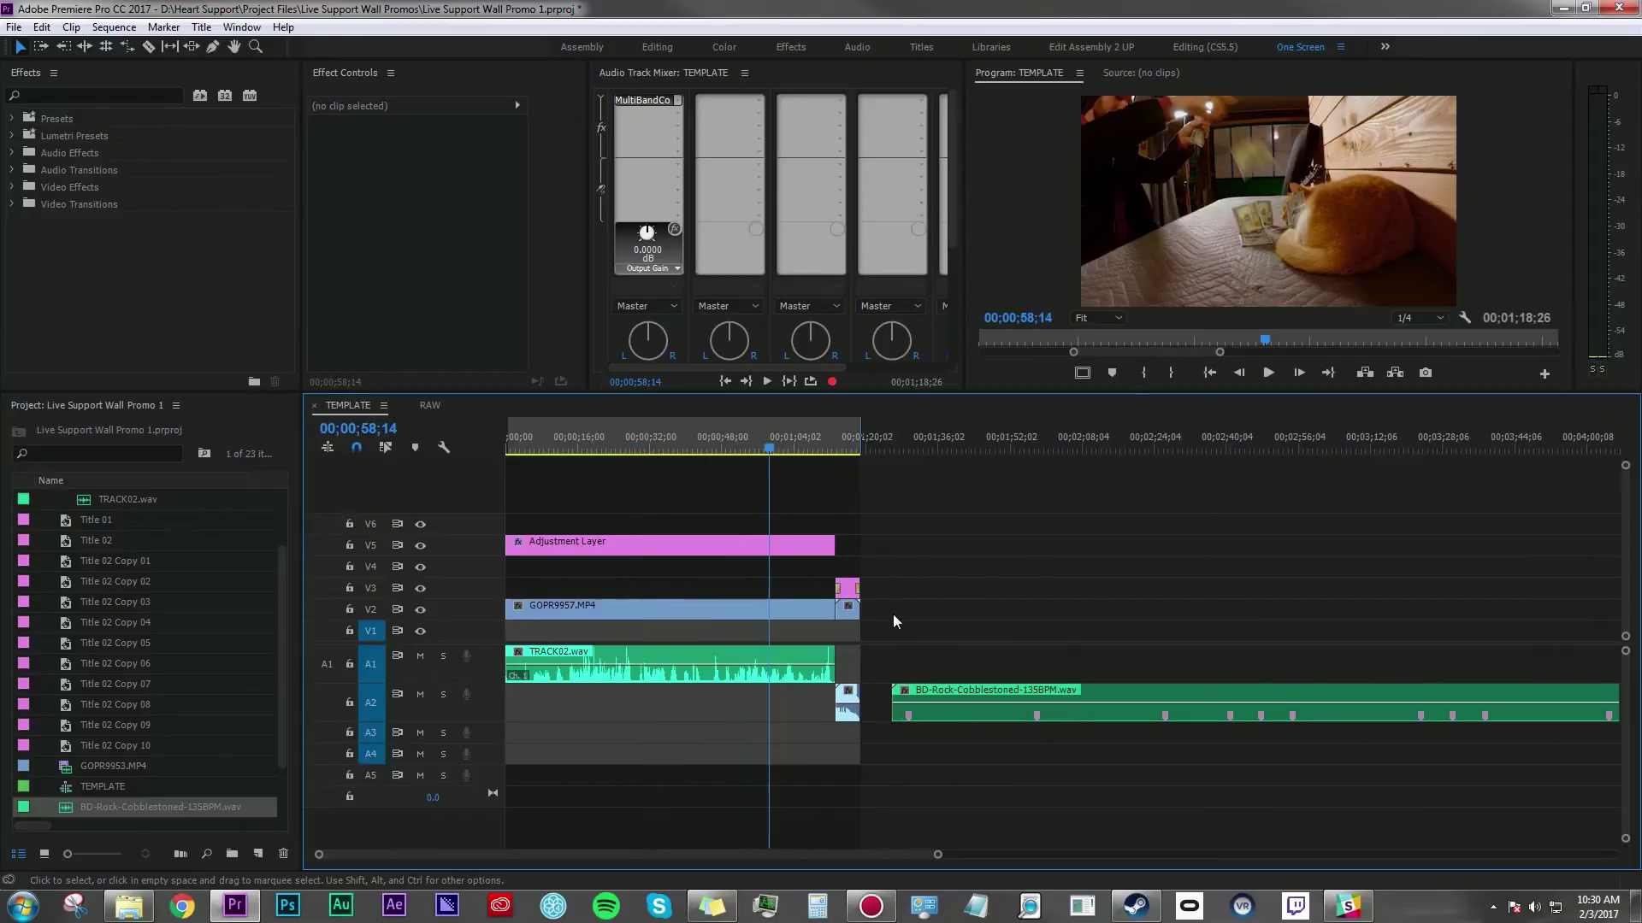
drag(918, 699, 534, 744)
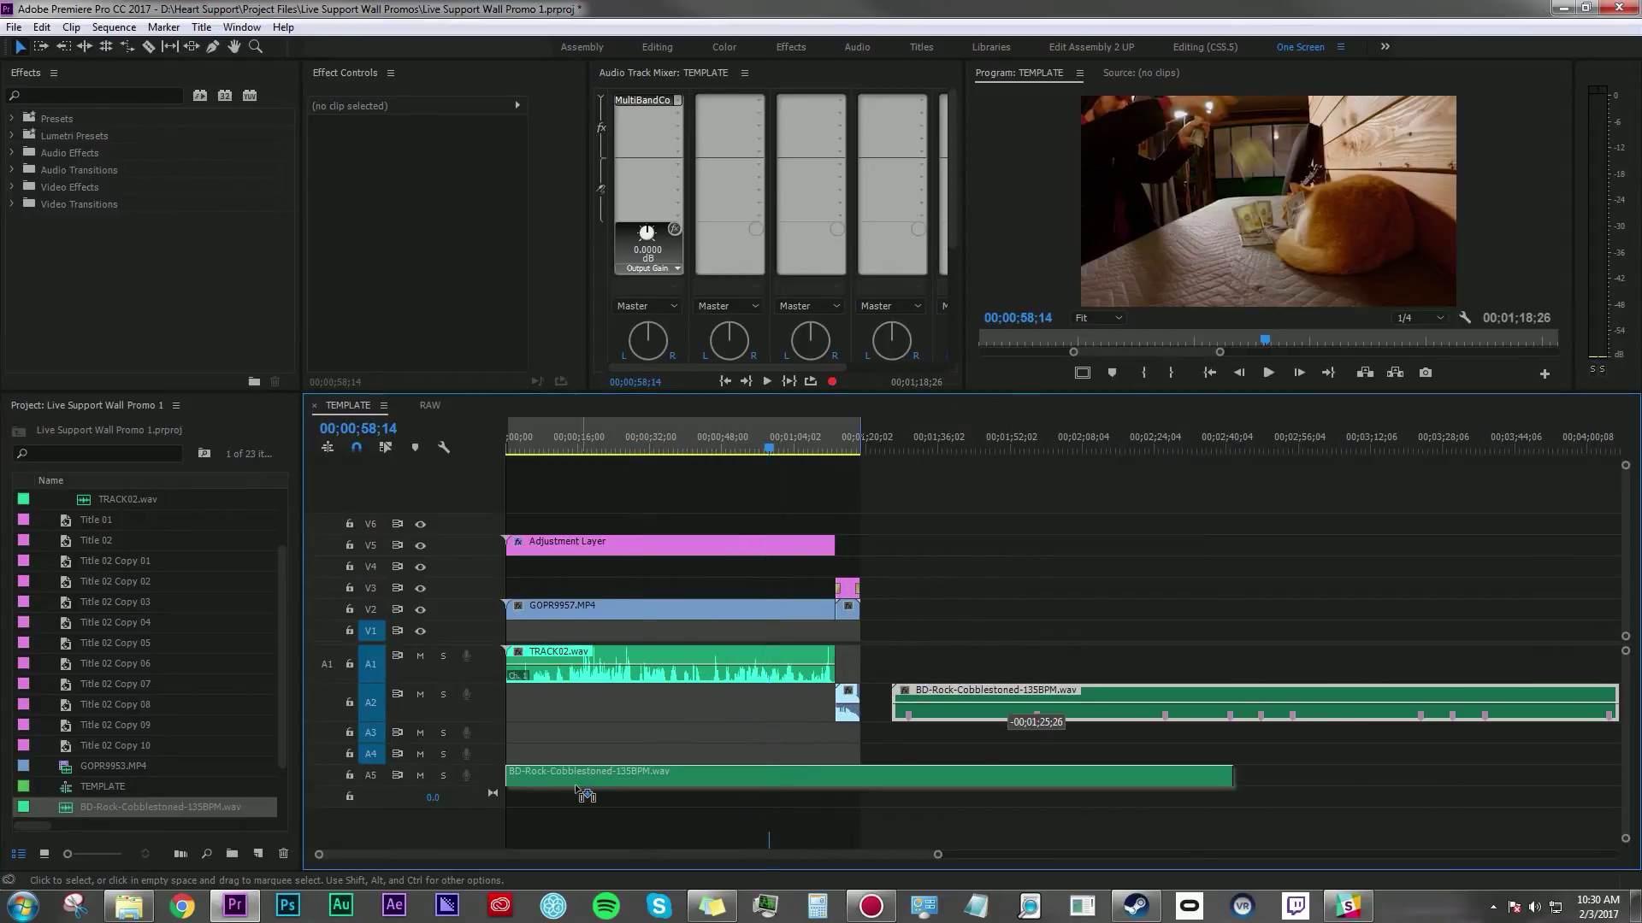
Enlarge the music track and move the BD-Rock clip onto Audio 3.
double_click(365, 775)
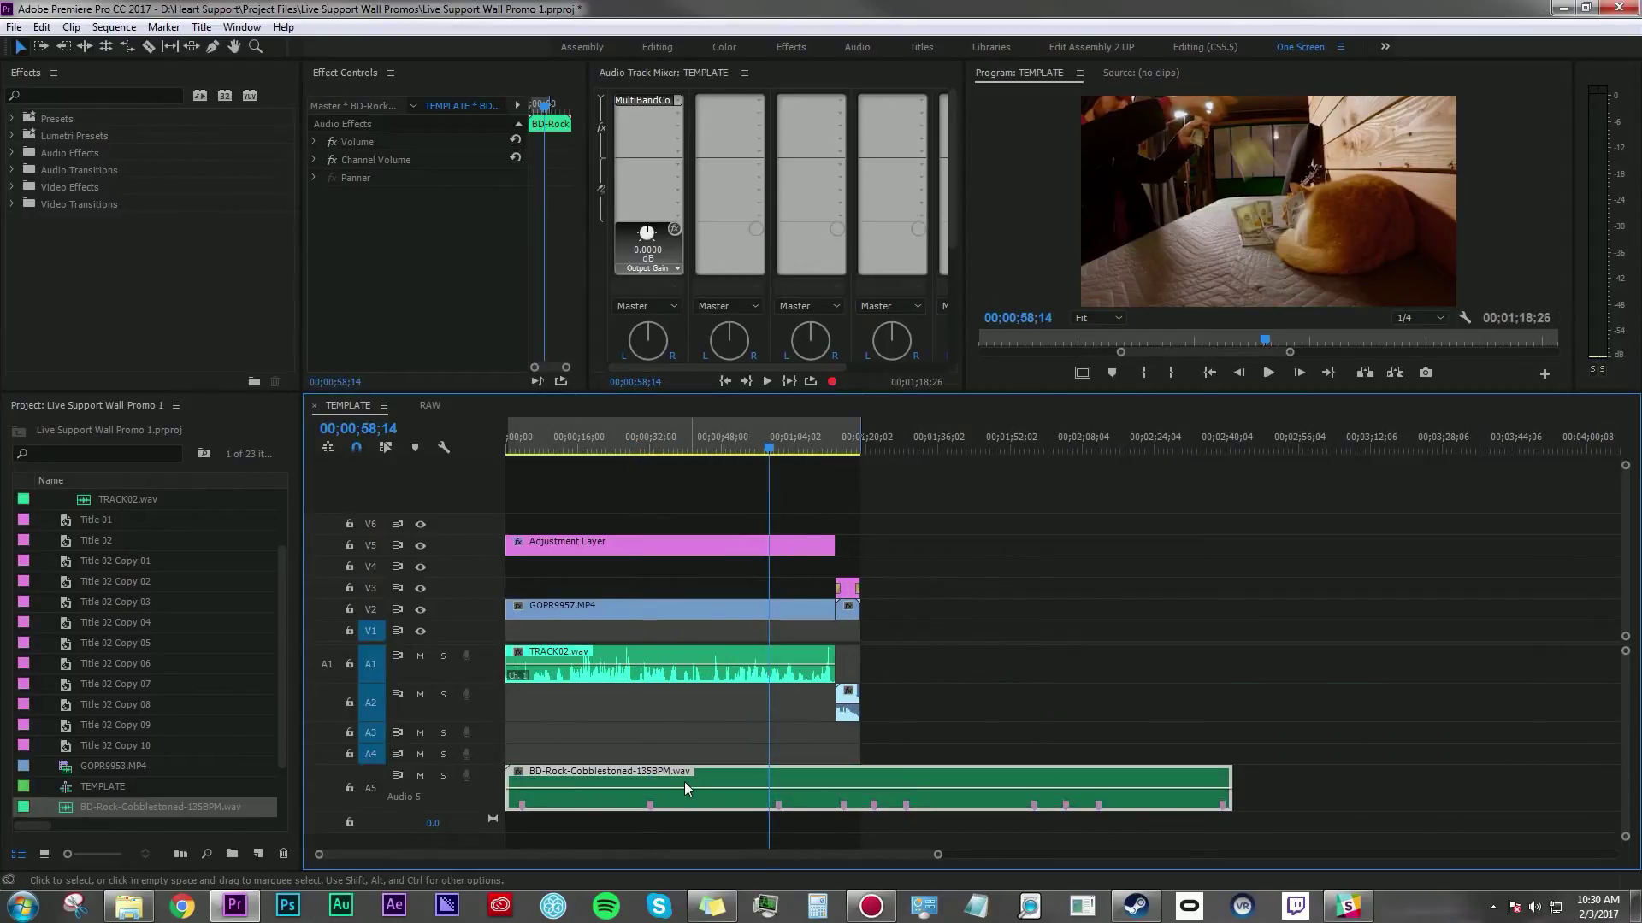
mouse_move(683, 782)
mouse_down()
mouse_move(686, 748)
mouse_move(634, 729)
mouse_up()
click(633, 754)
double_click(378, 723)
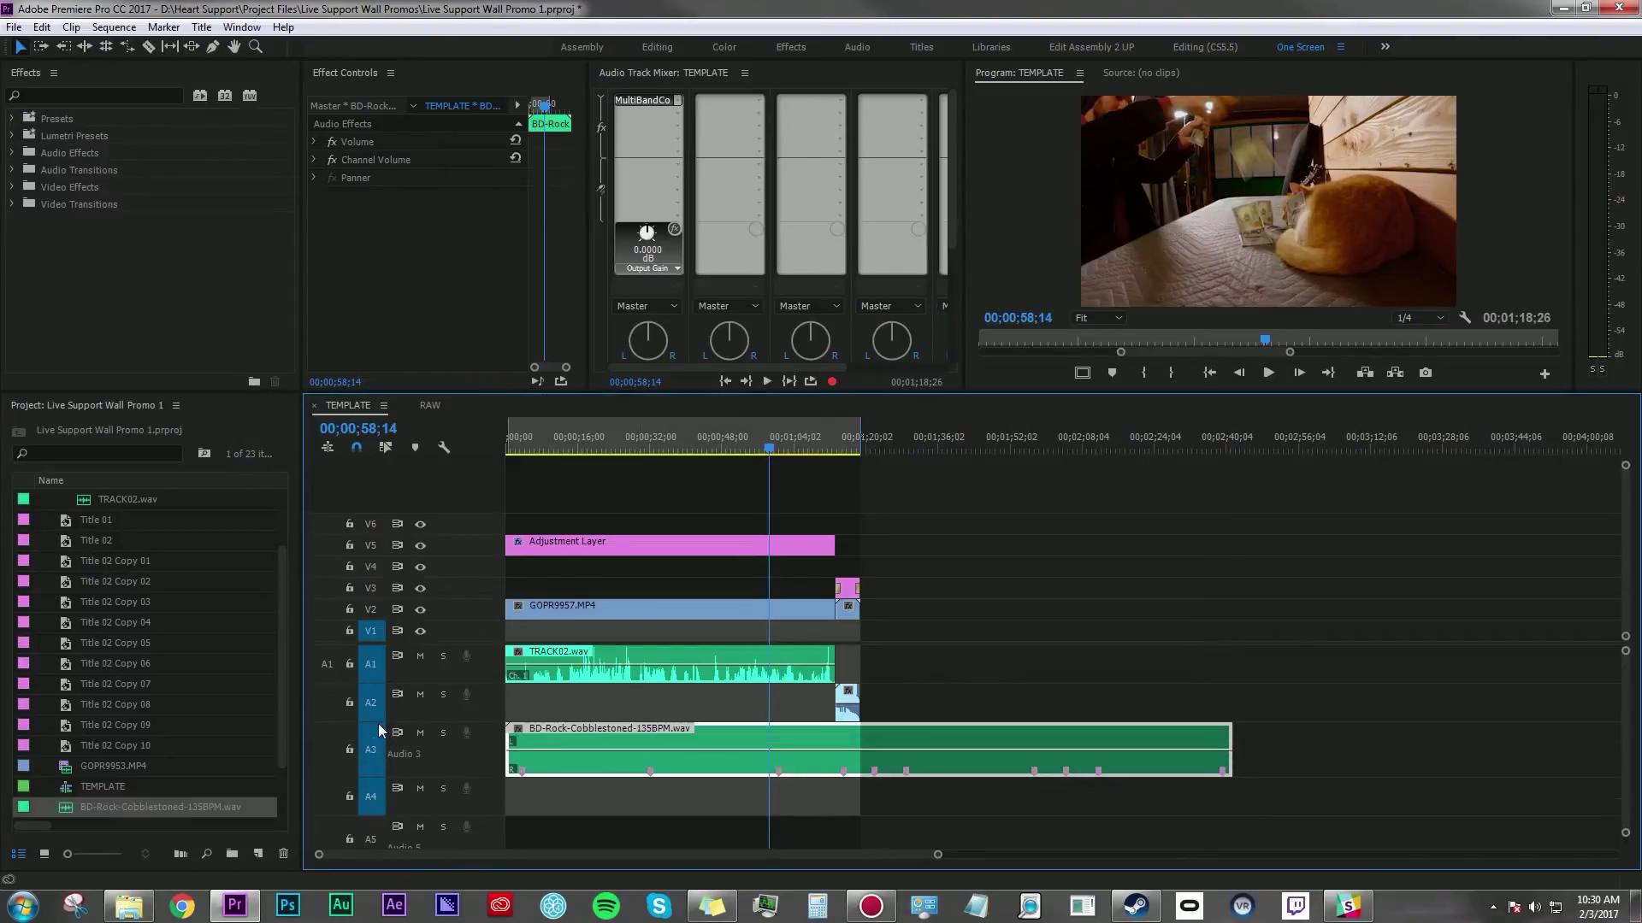
click(365, 796)
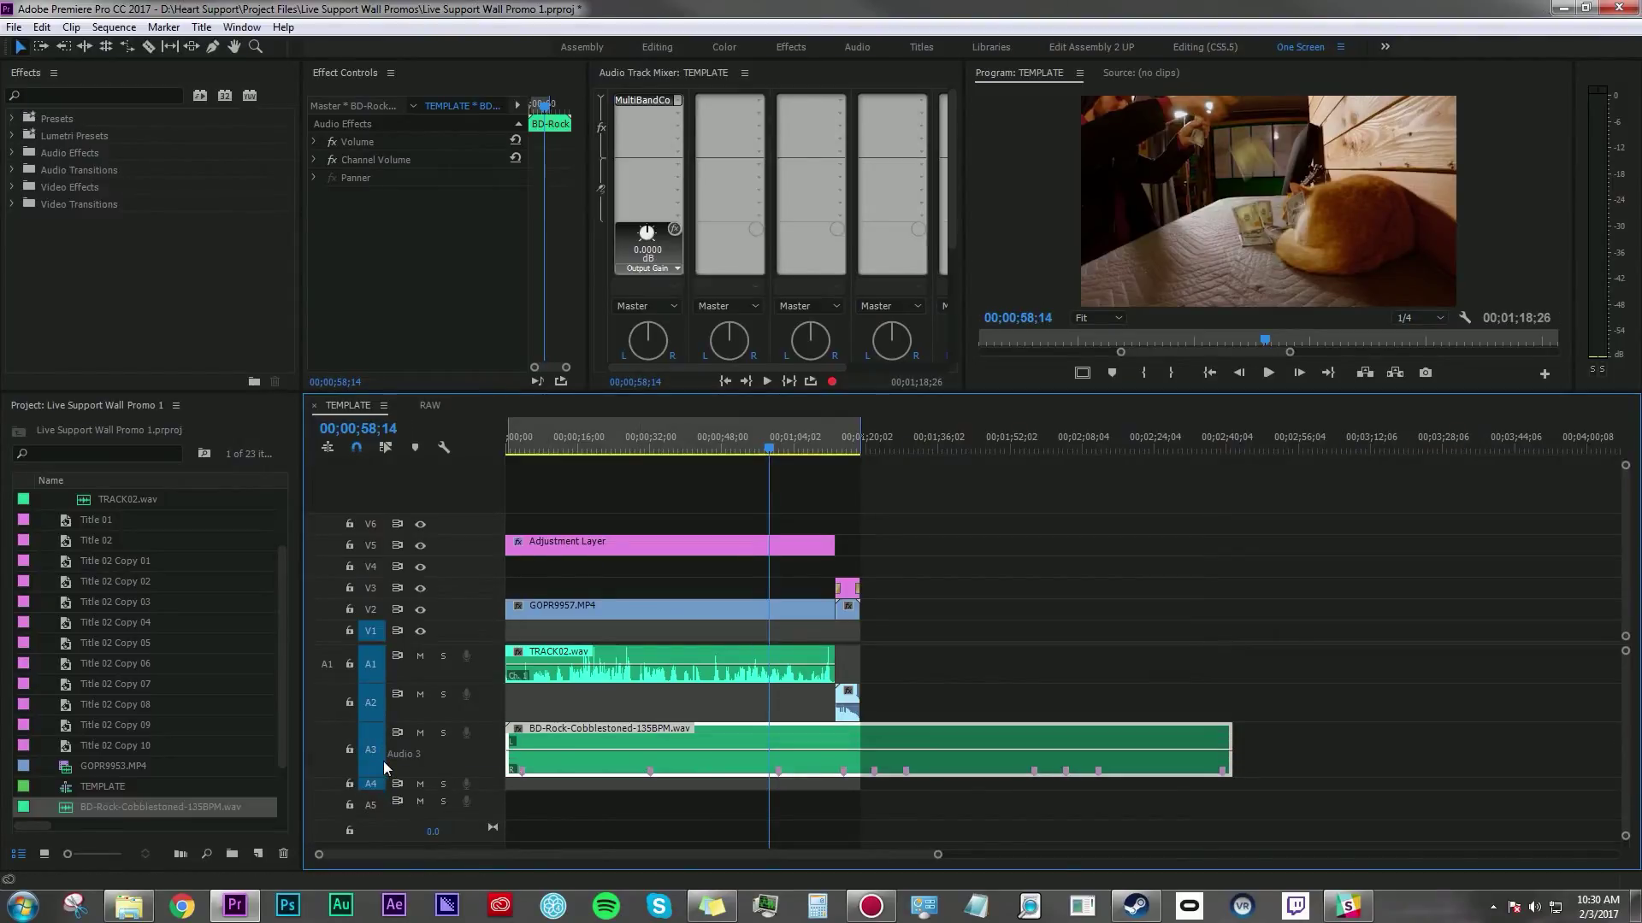
key(equal)
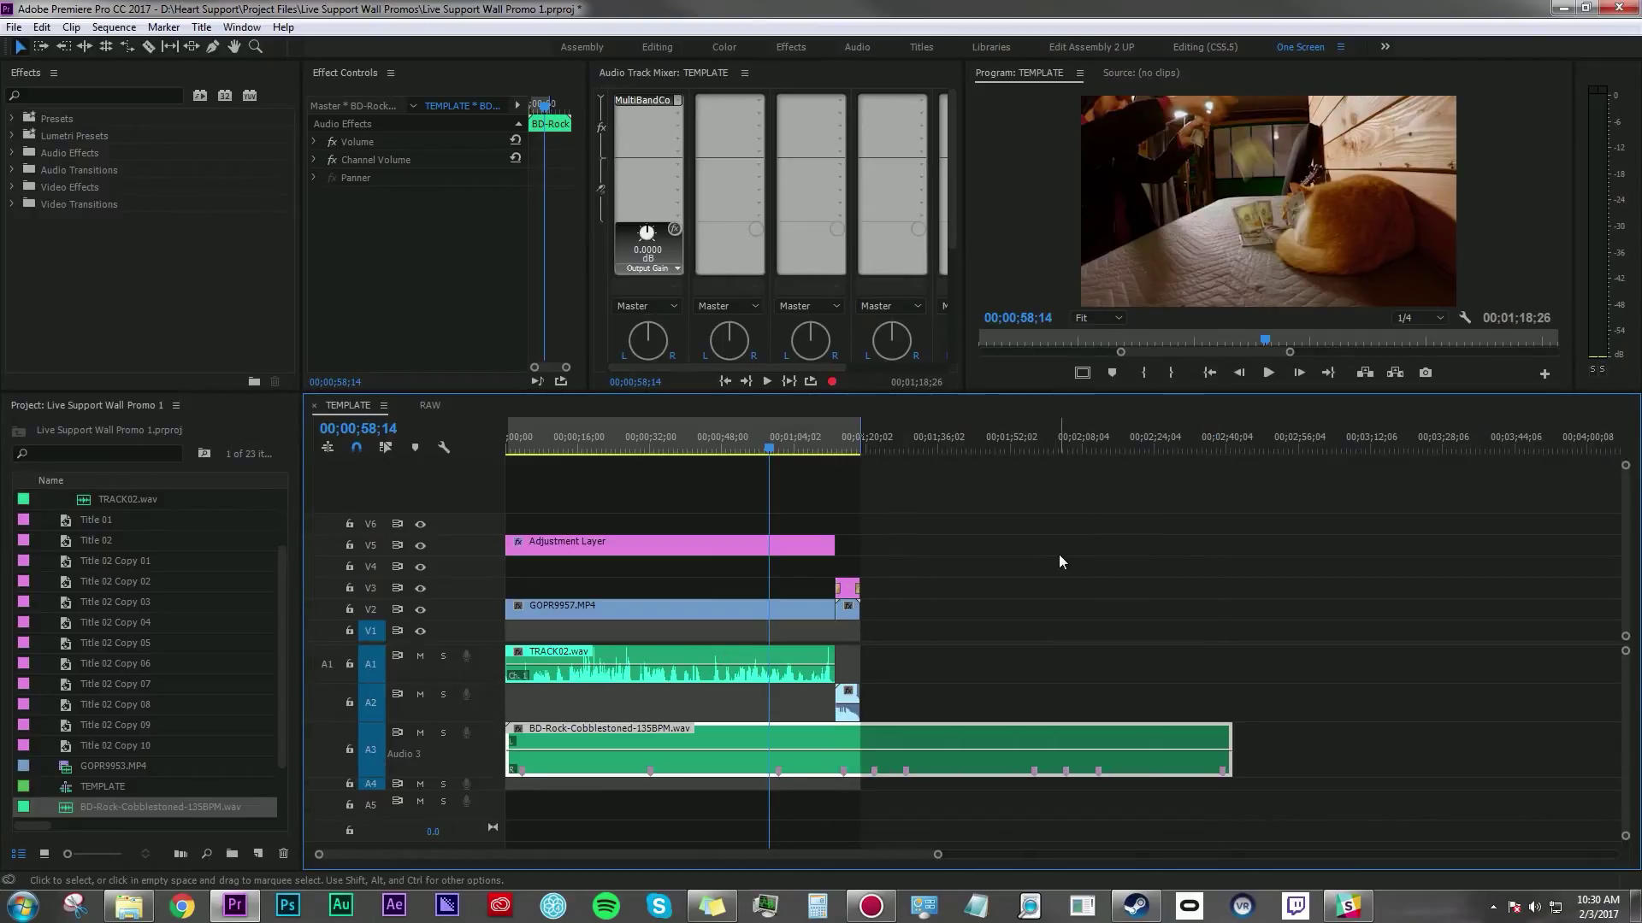
click(1058, 554)
key(c)
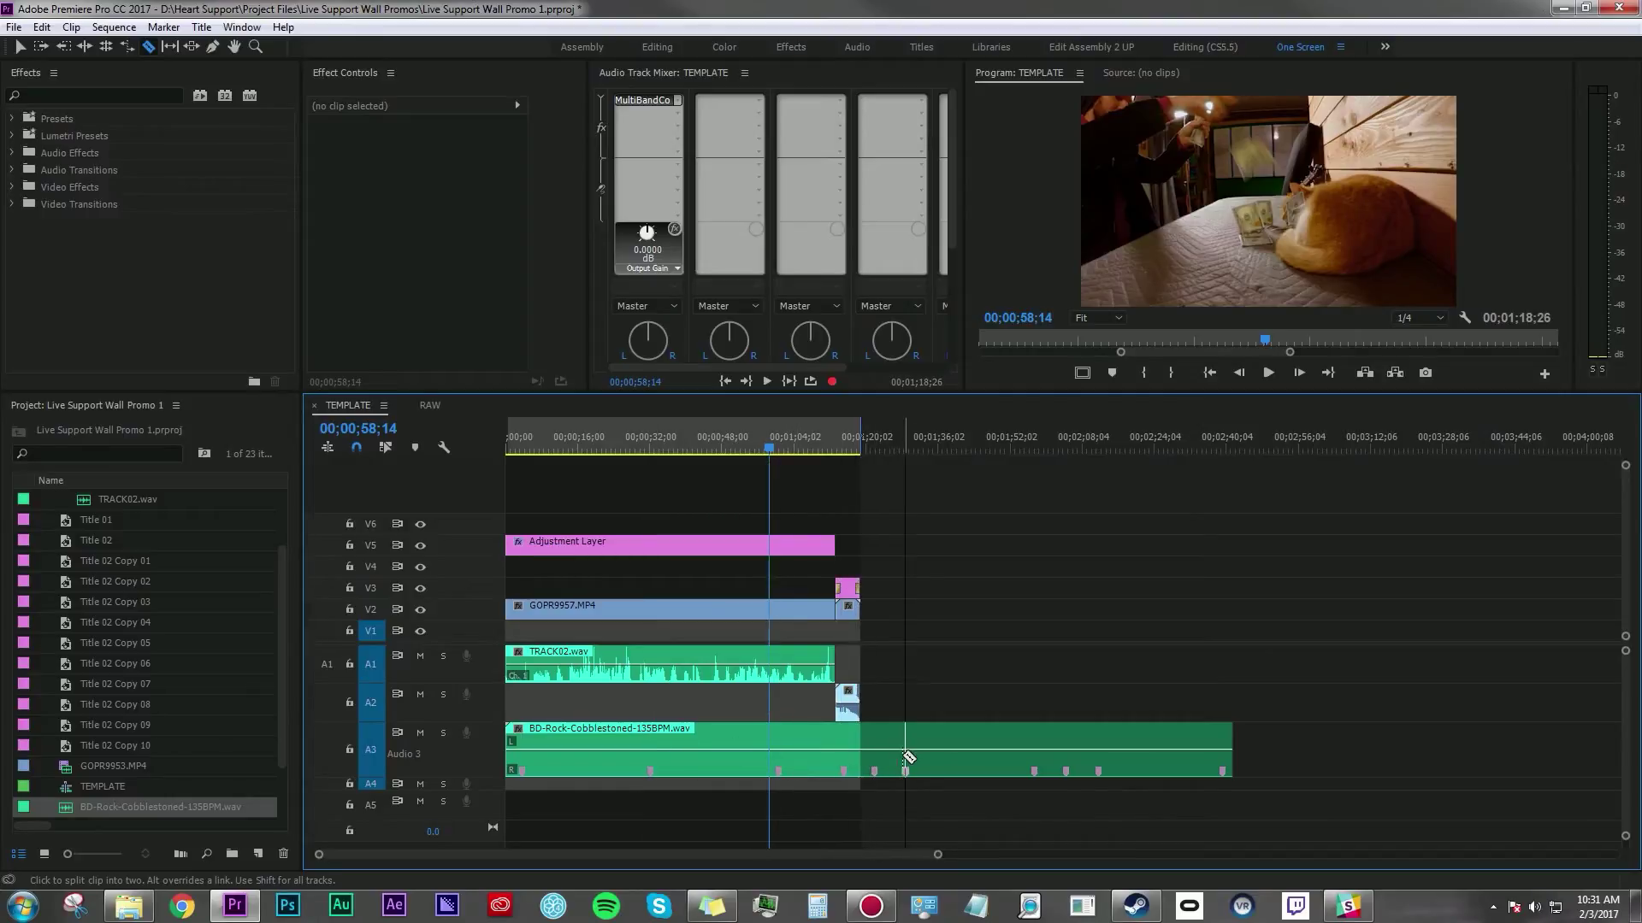
Razor the BD-Rock clip at two points and slide the later piece behind the first section.
click(999, 751)
click(1097, 740)
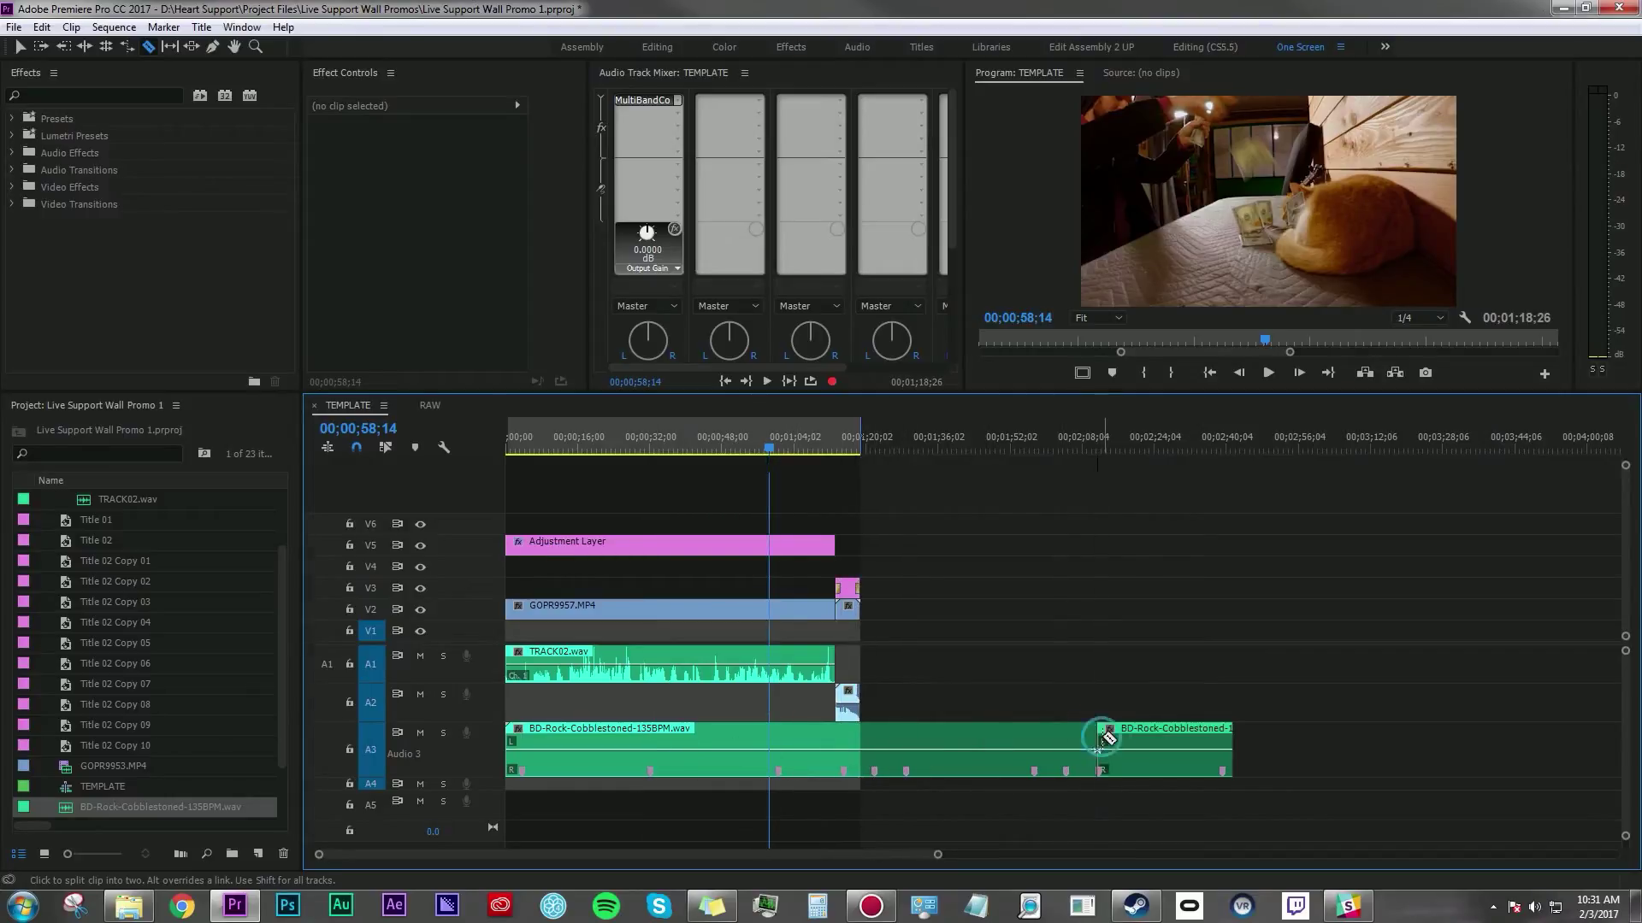
key(v)
drag(1169, 731, 850, 746)
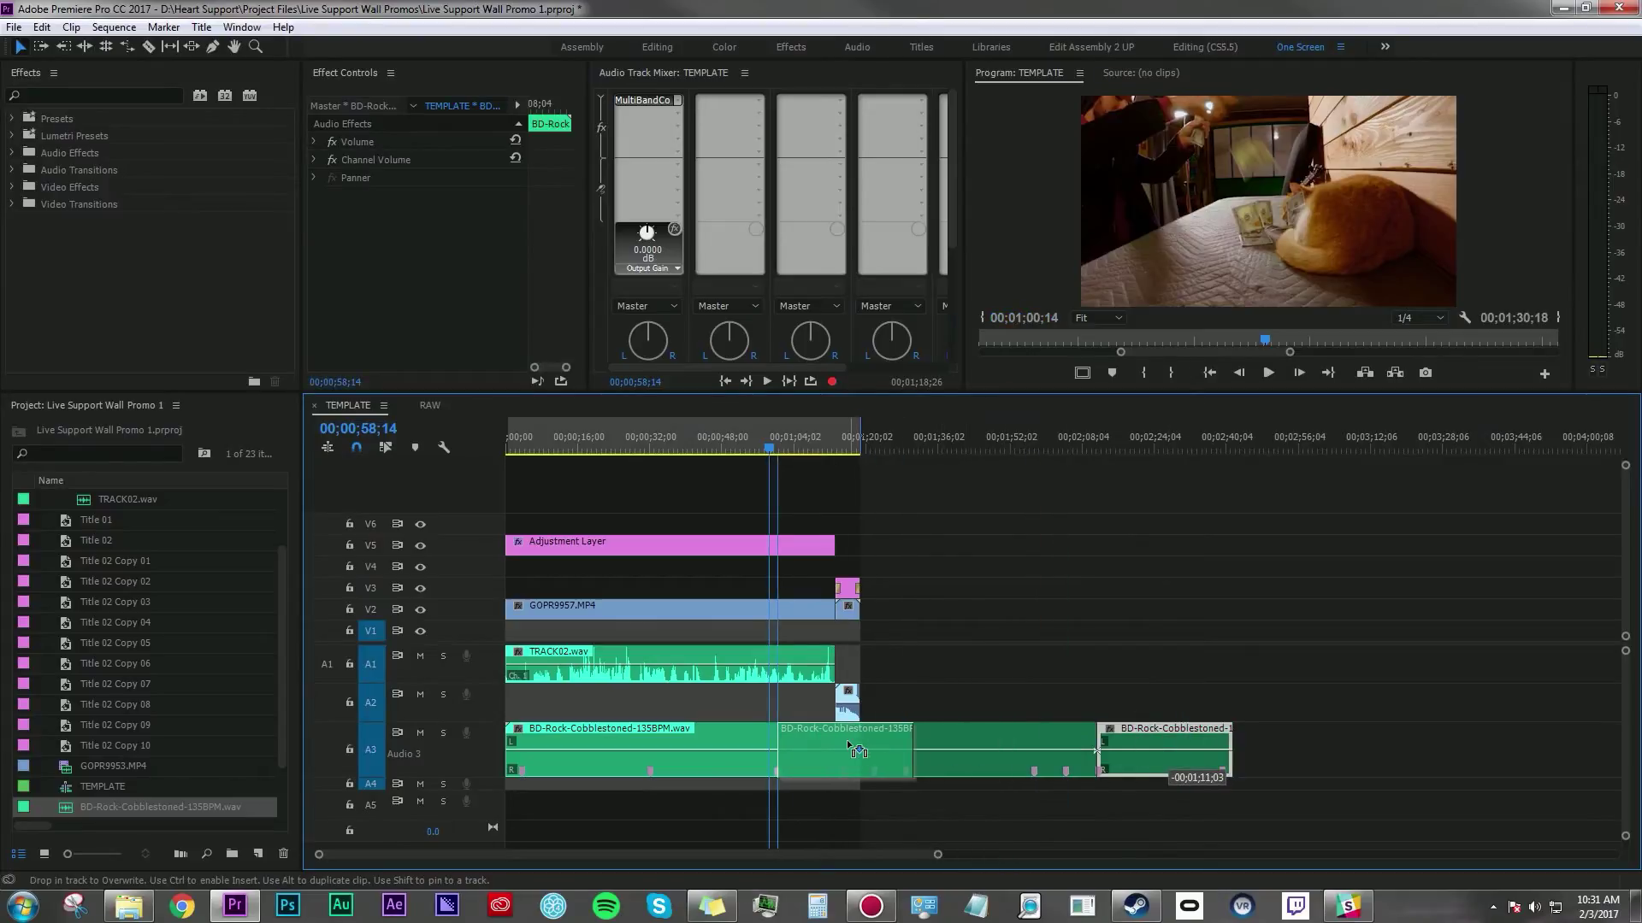
mouse_move(850, 751)
mouse_down()
mouse_move(980, 742)
mouse_move(737, 744)
mouse_up()
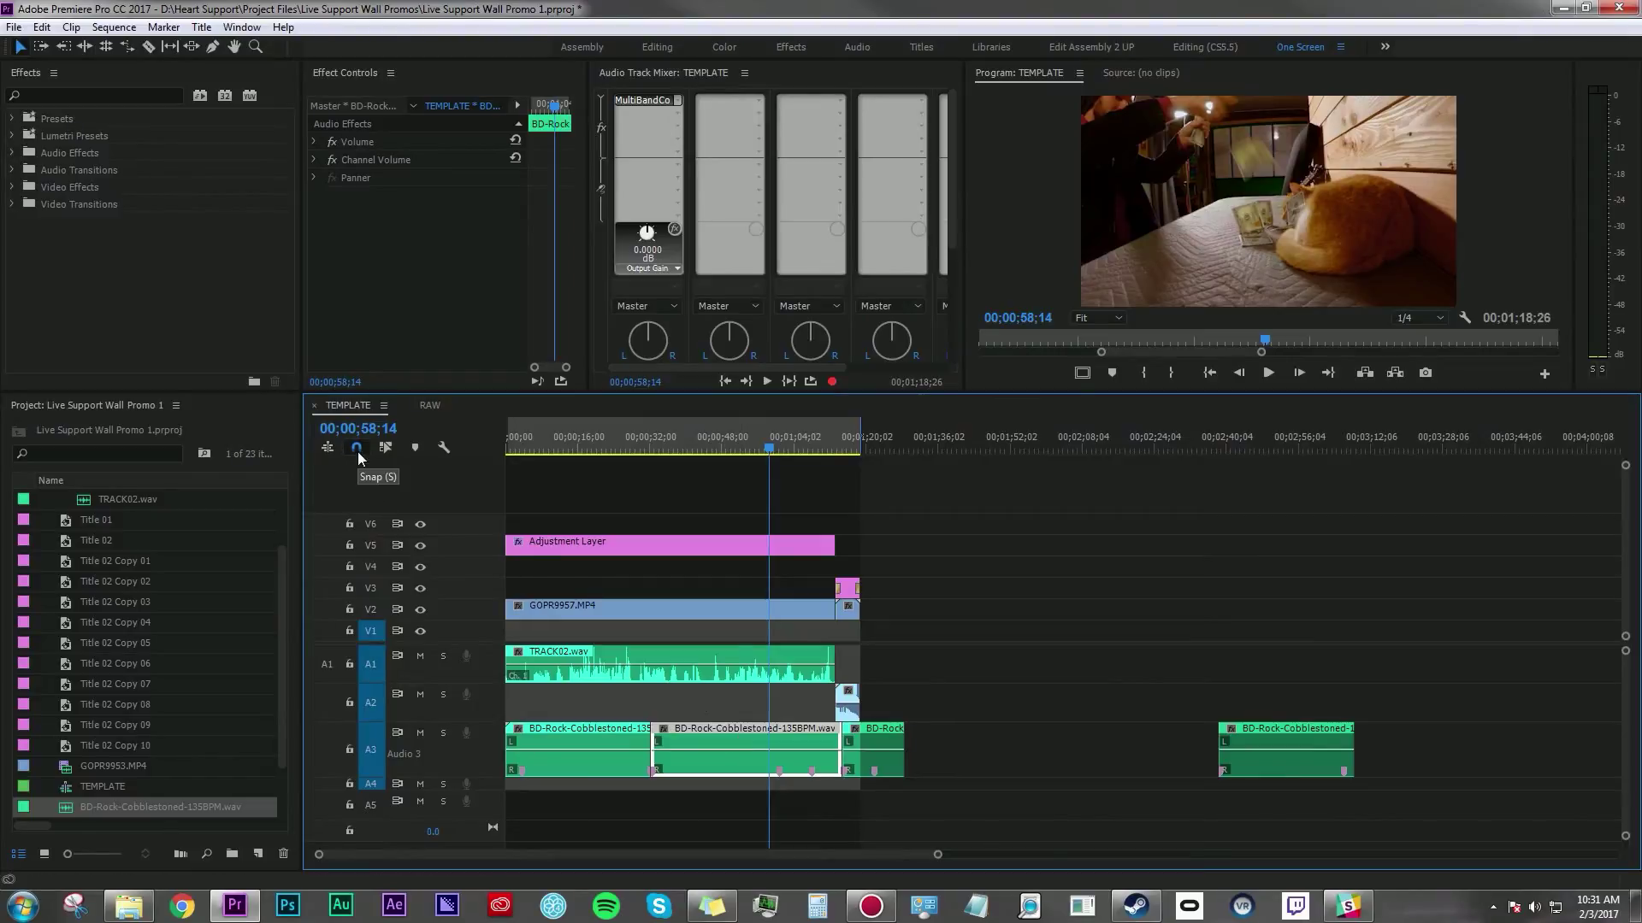
Delete the short leftover and far-right music pieces, then return the playhead to the start.
click(875, 738)
key(Delete)
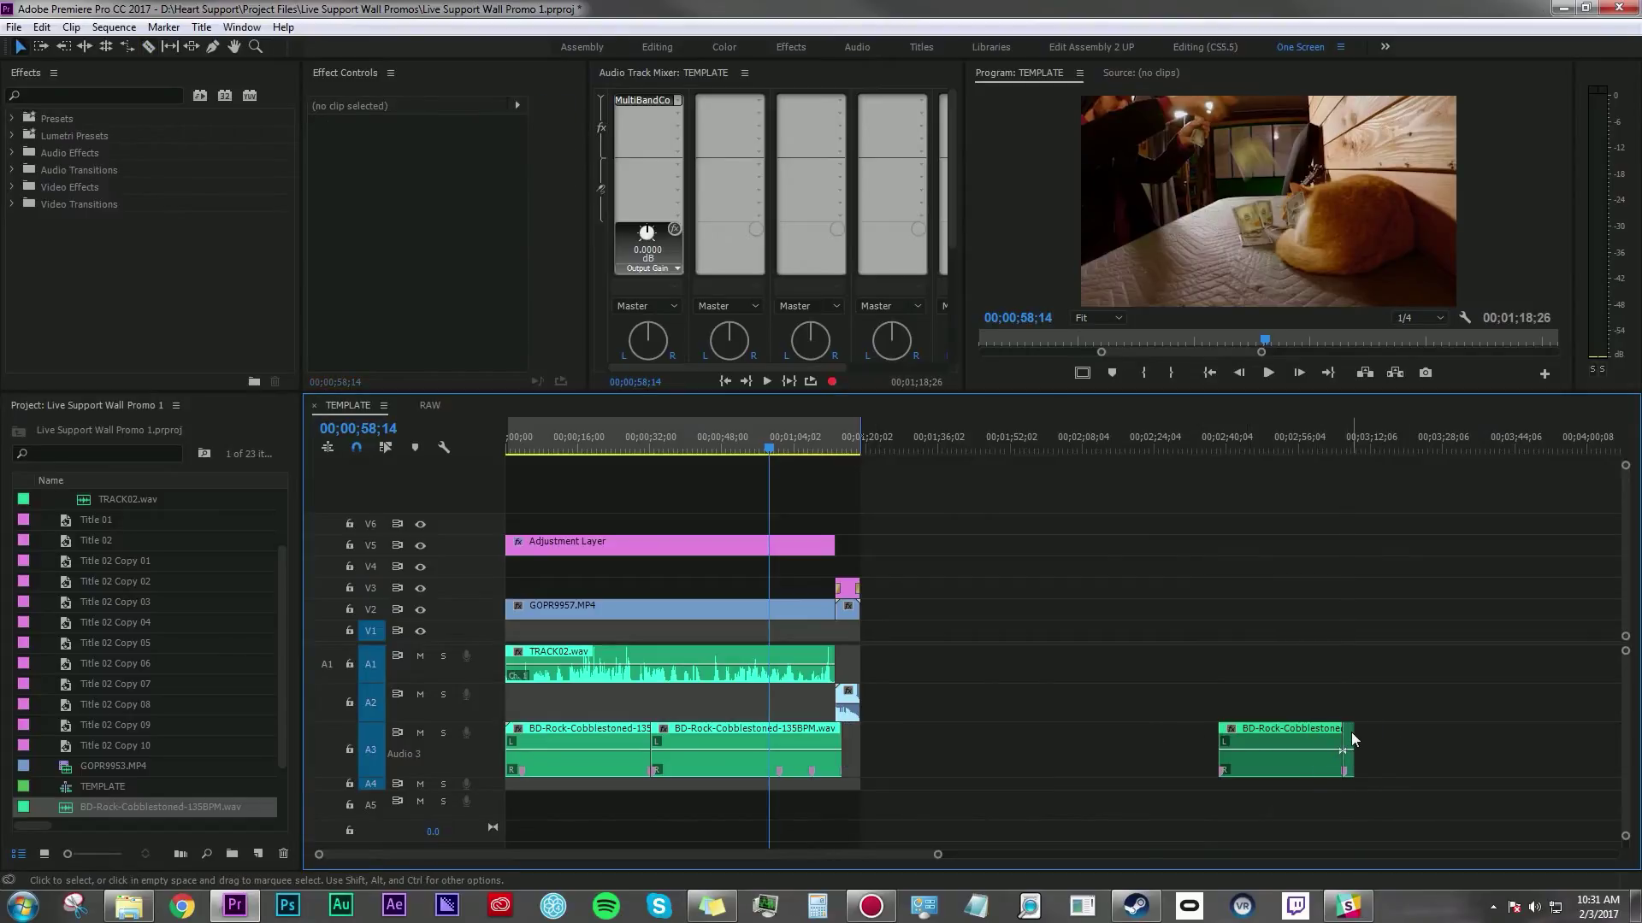
drag(1351, 741, 856, 751)
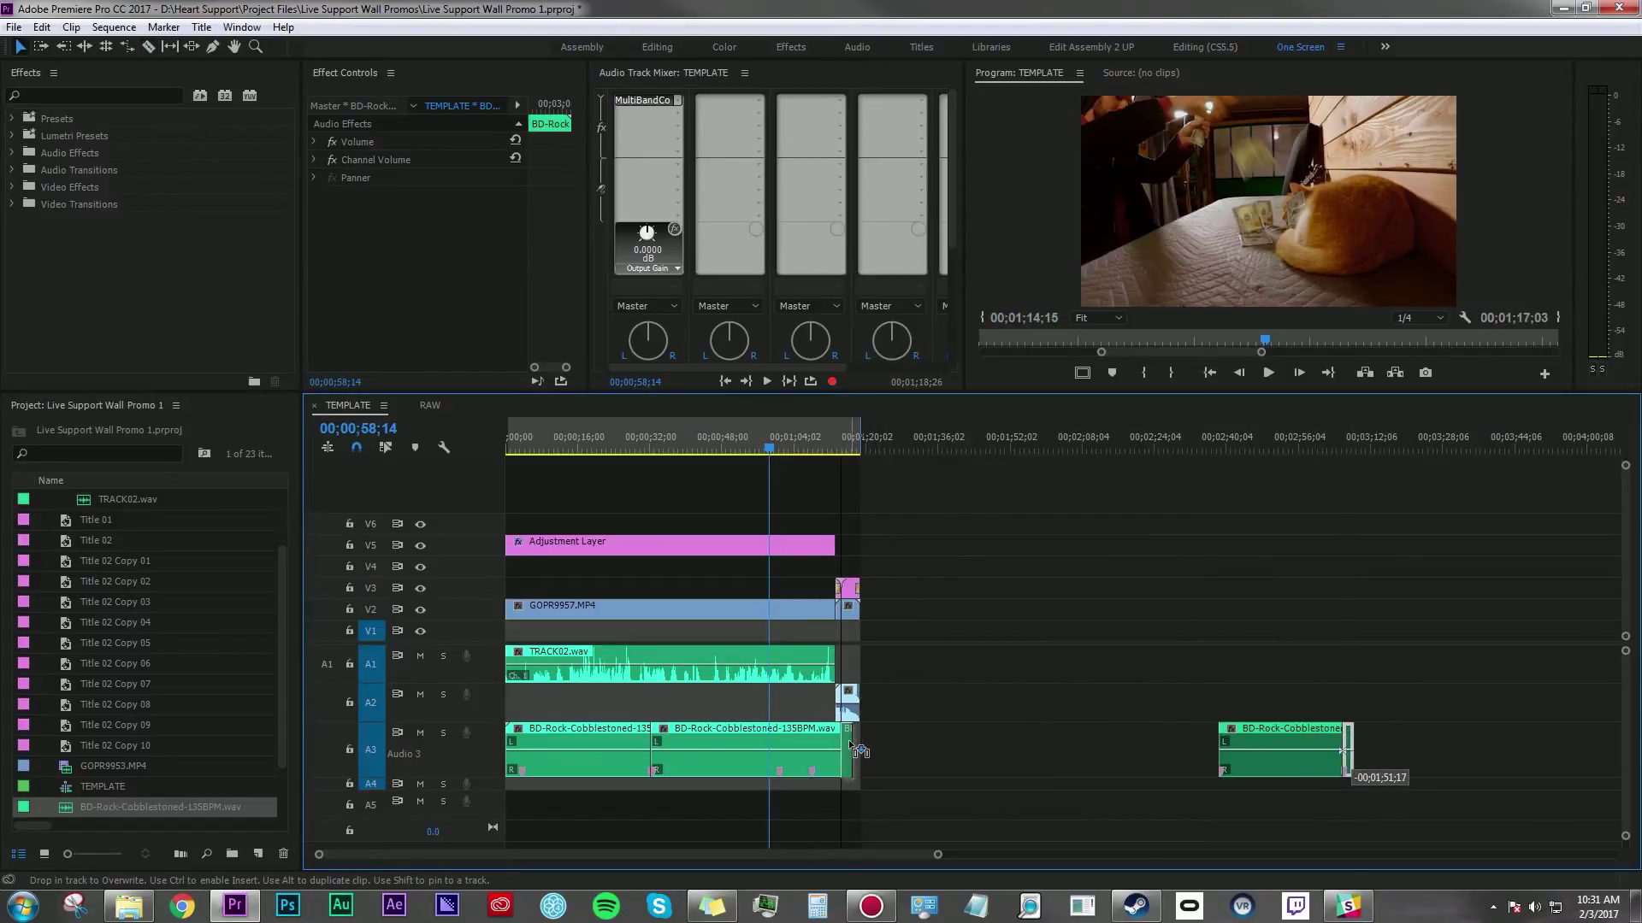
mouse_move(855, 750)
mouse_down()
mouse_move(841, 742)
mouse_move(1209, 763)
mouse_up()
click(1231, 757)
key(Delete)
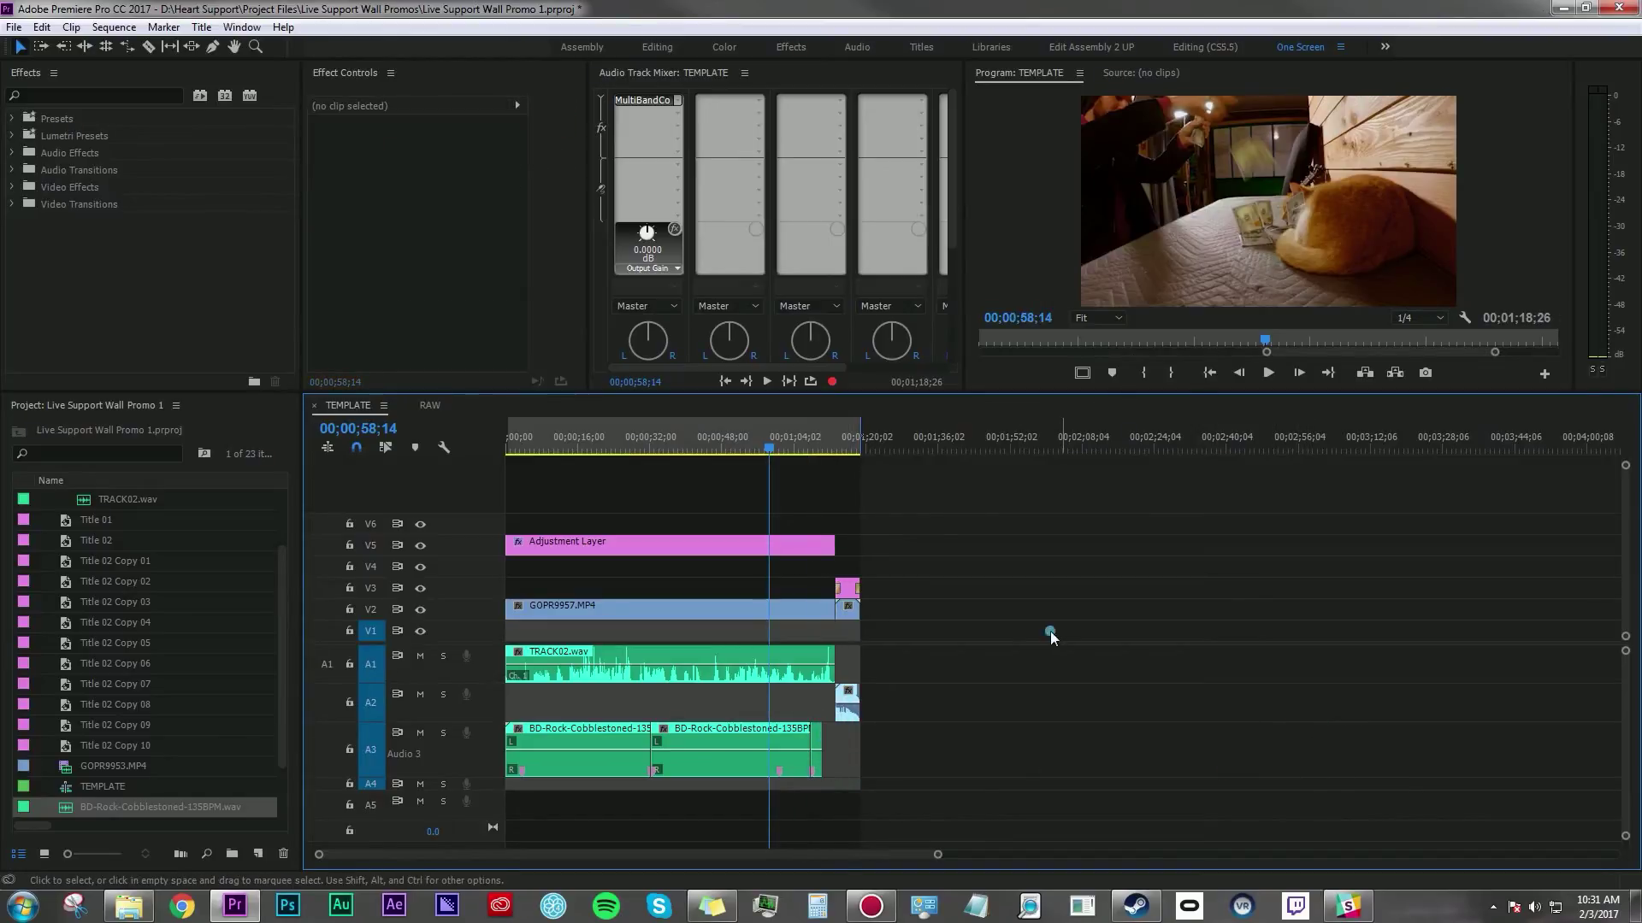
drag(803, 441, 528, 468)
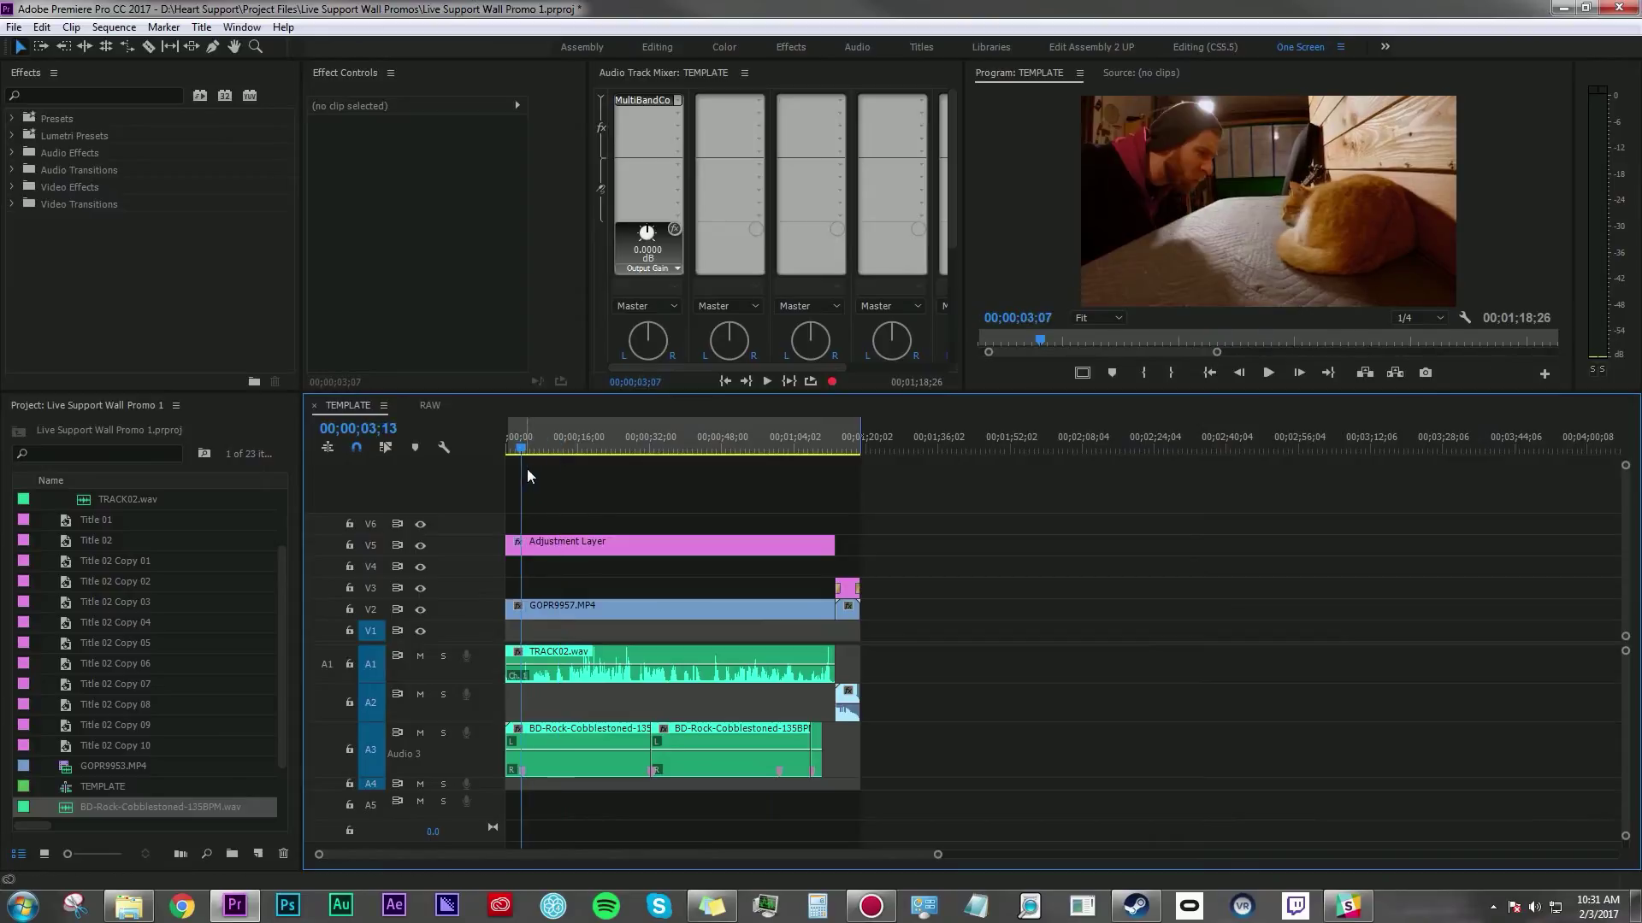
key(space)
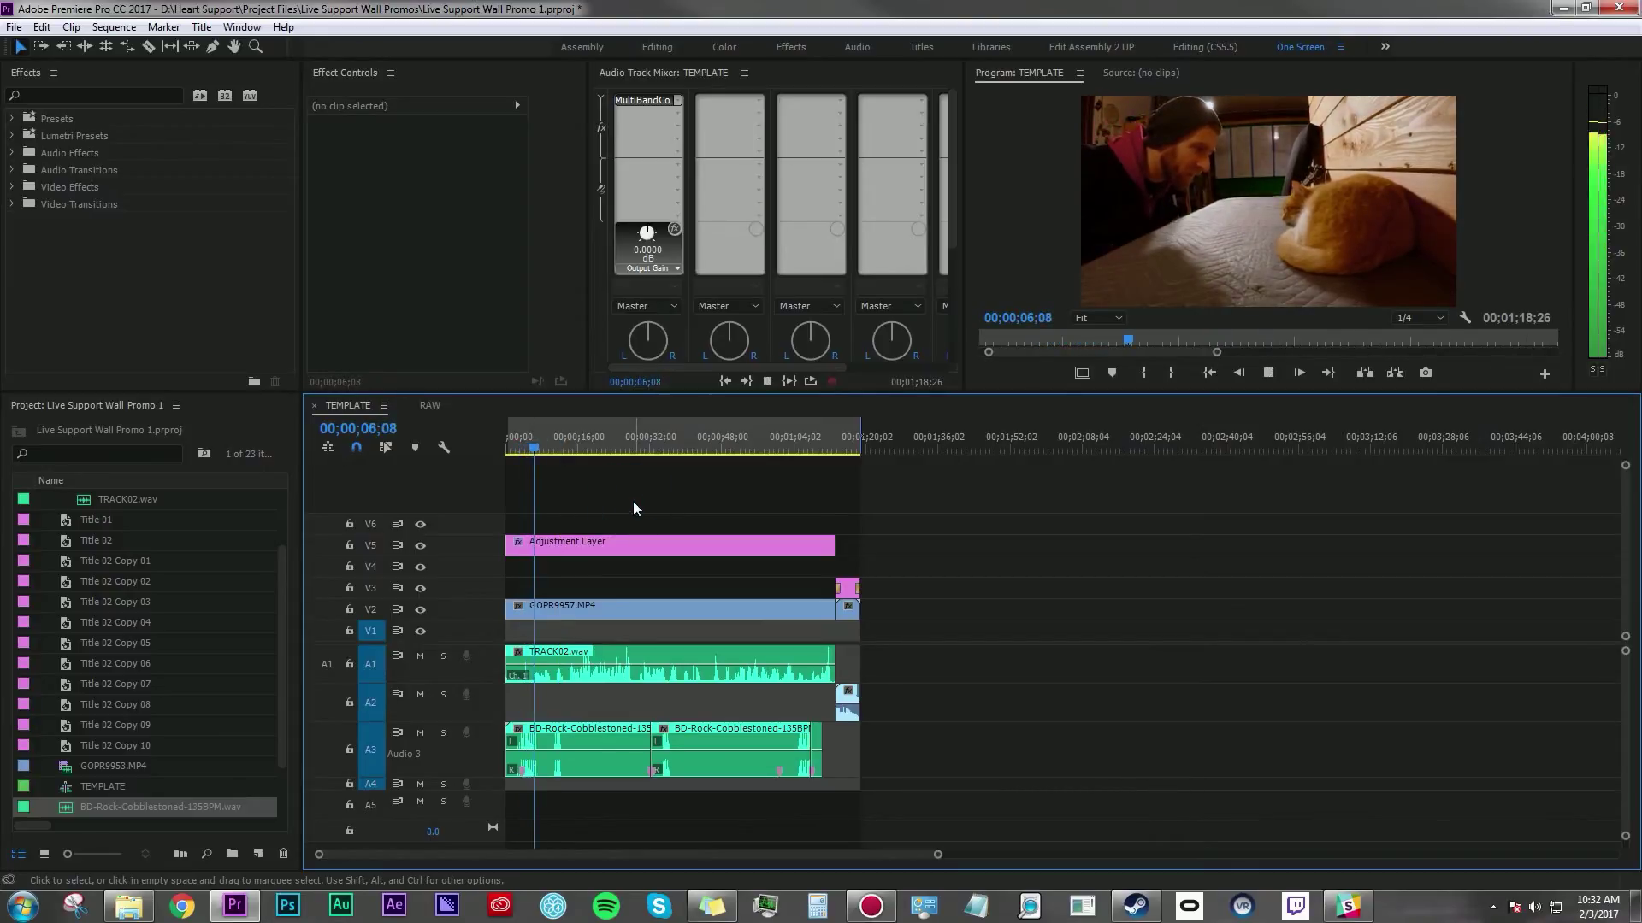
click(633, 502)
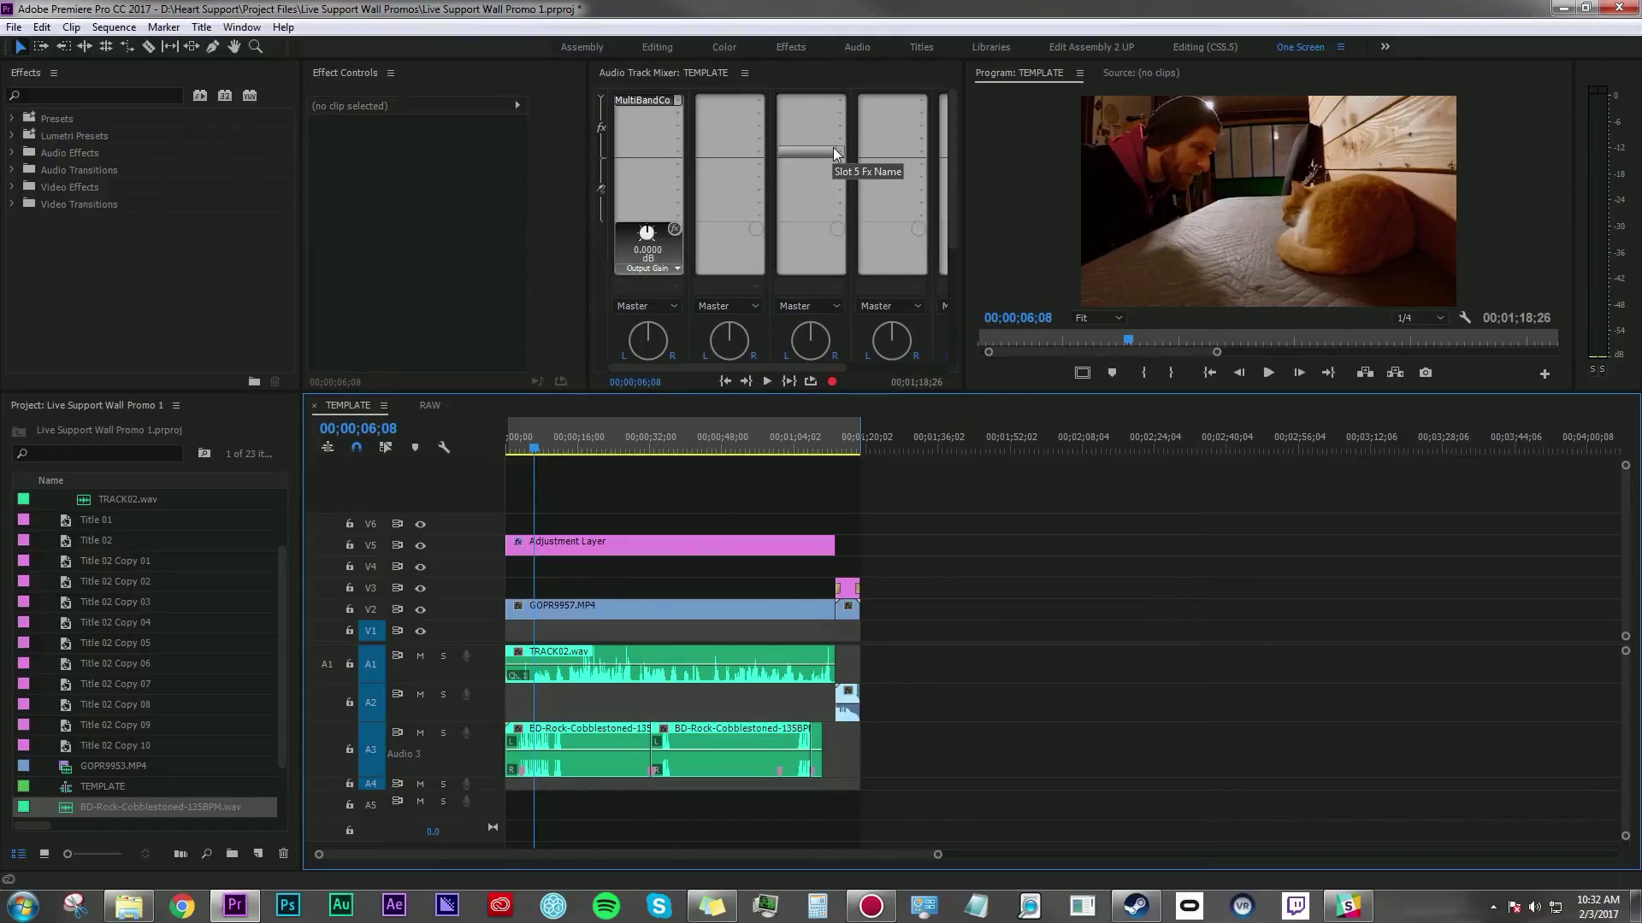
mouse_move(811, 151)
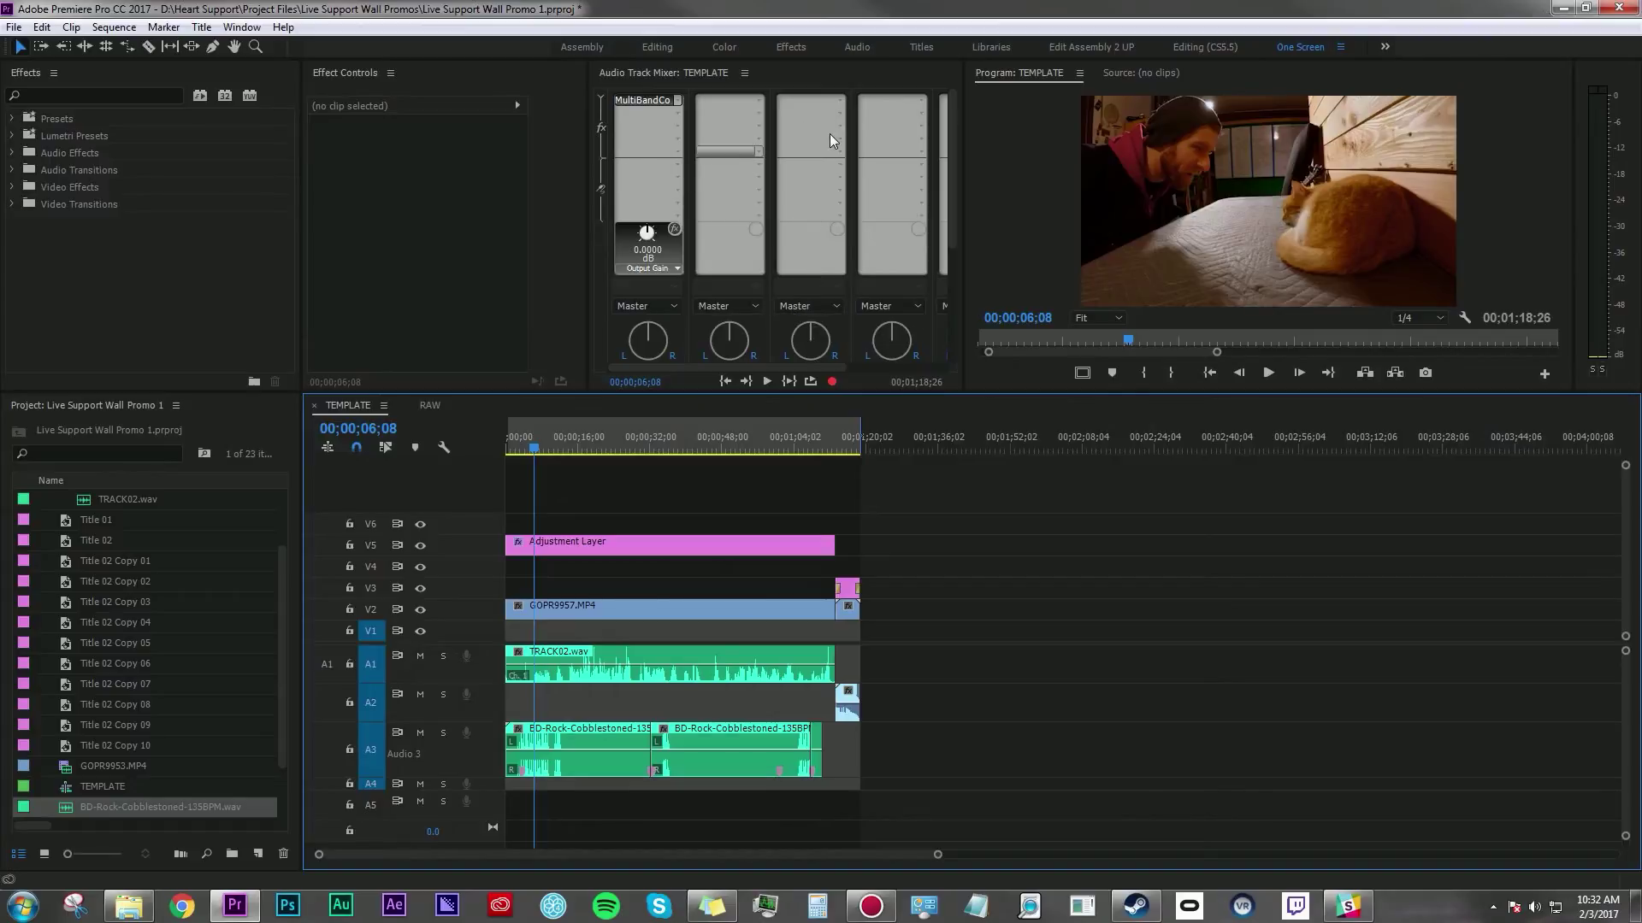
click(842, 102)
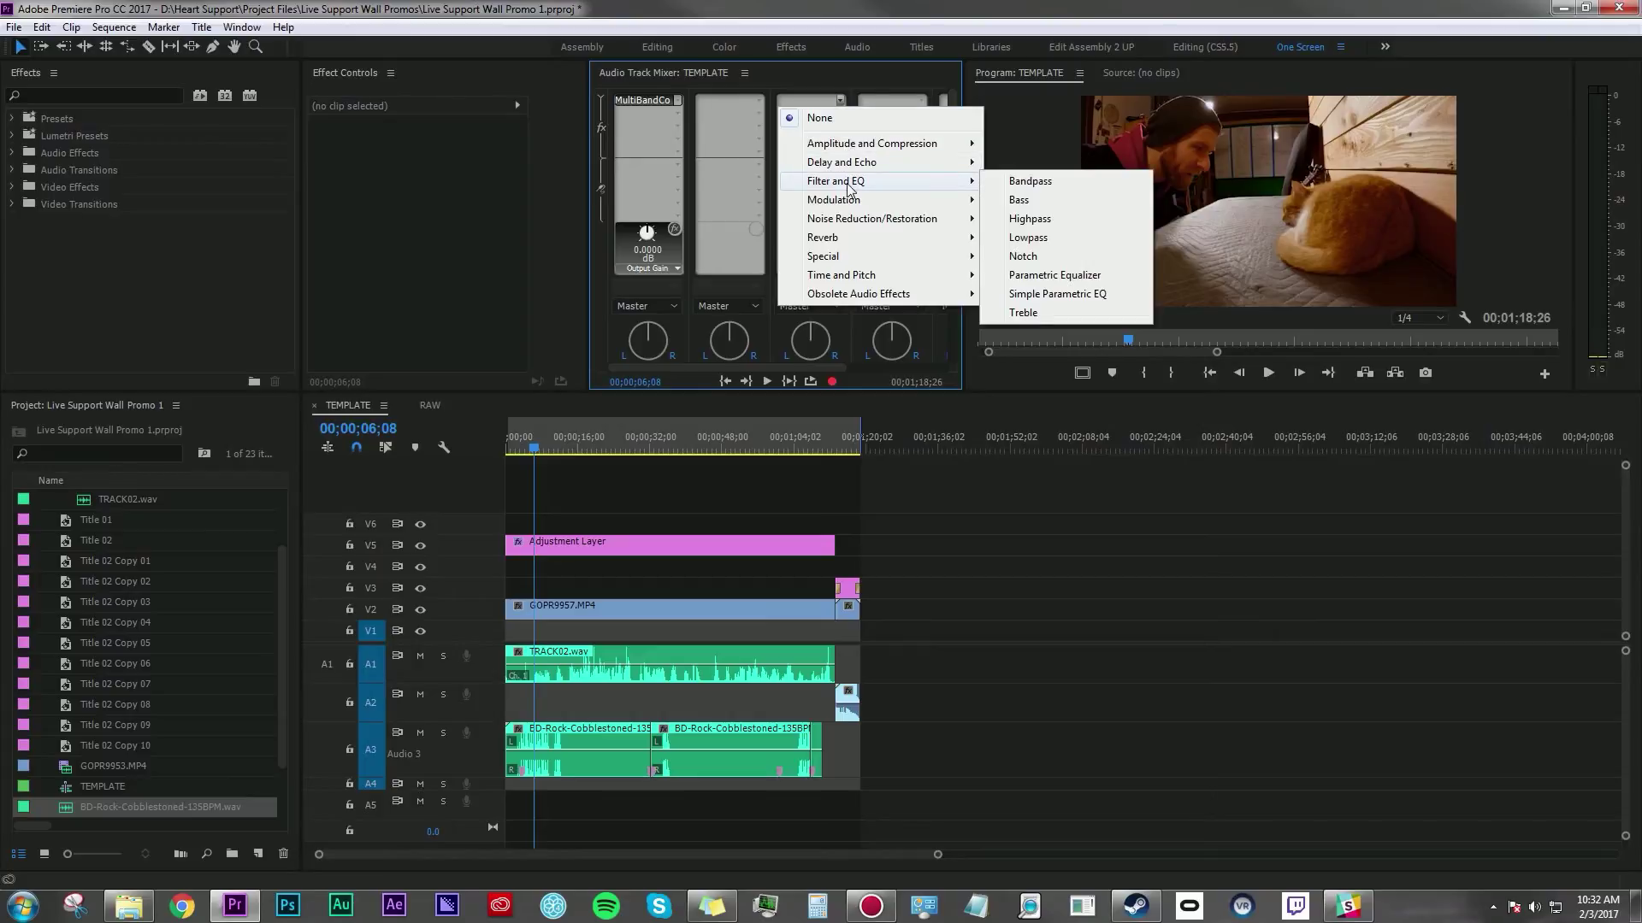
Add a Parametric Equalizer to Audio 3 with band 3 cut about 3.3 dB near 1355 Hz.
click(1068, 274)
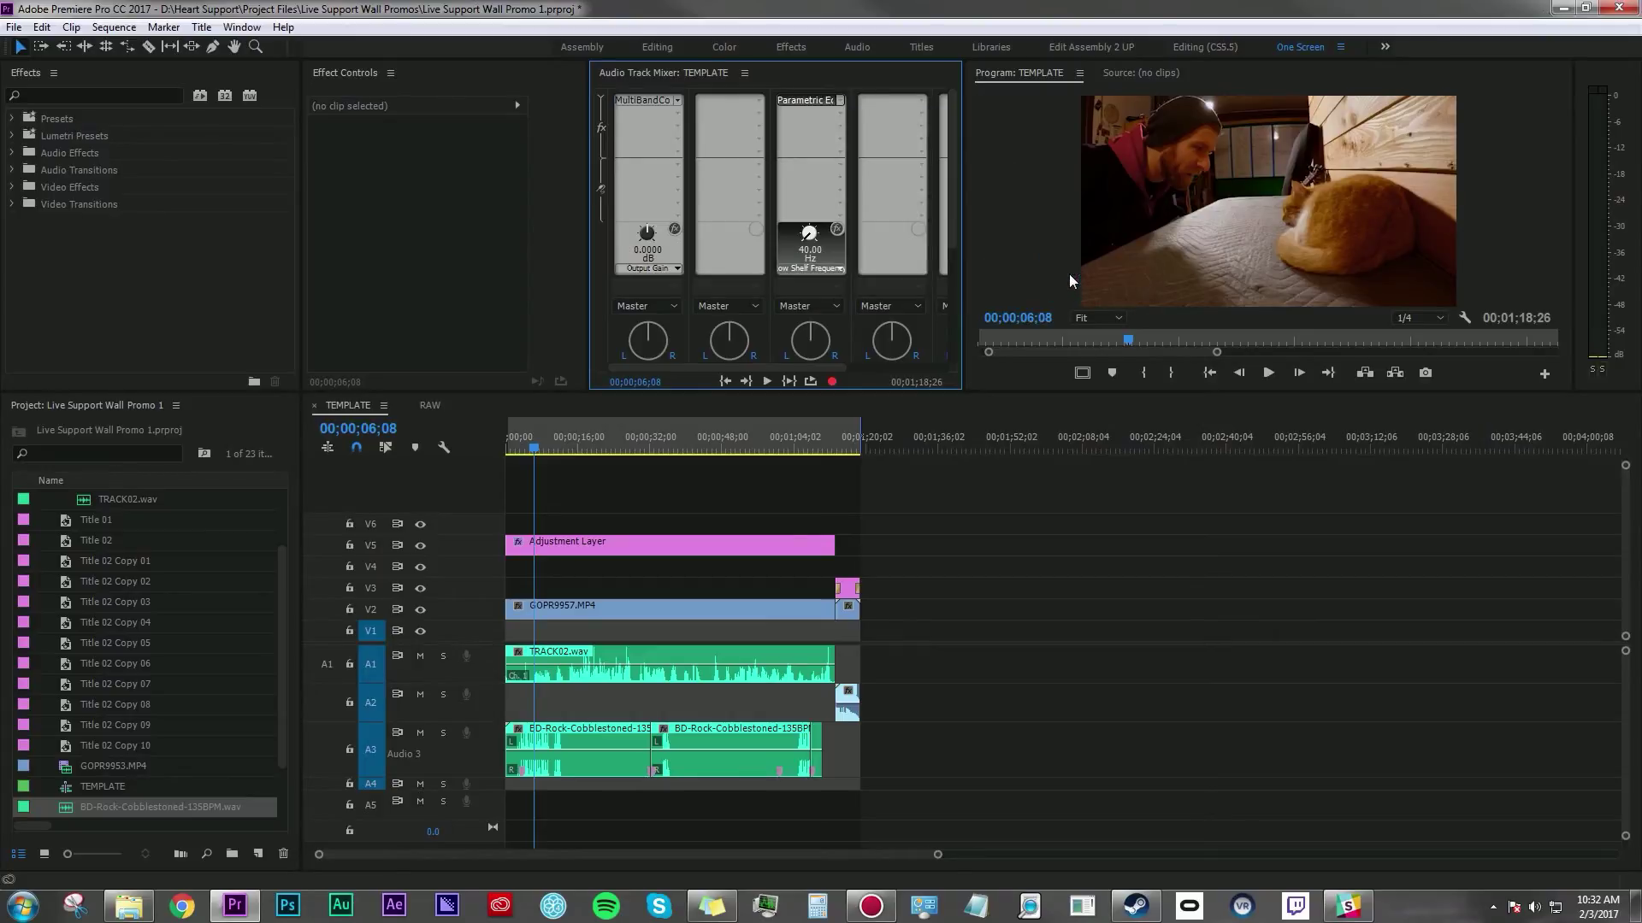
double_click(809, 102)
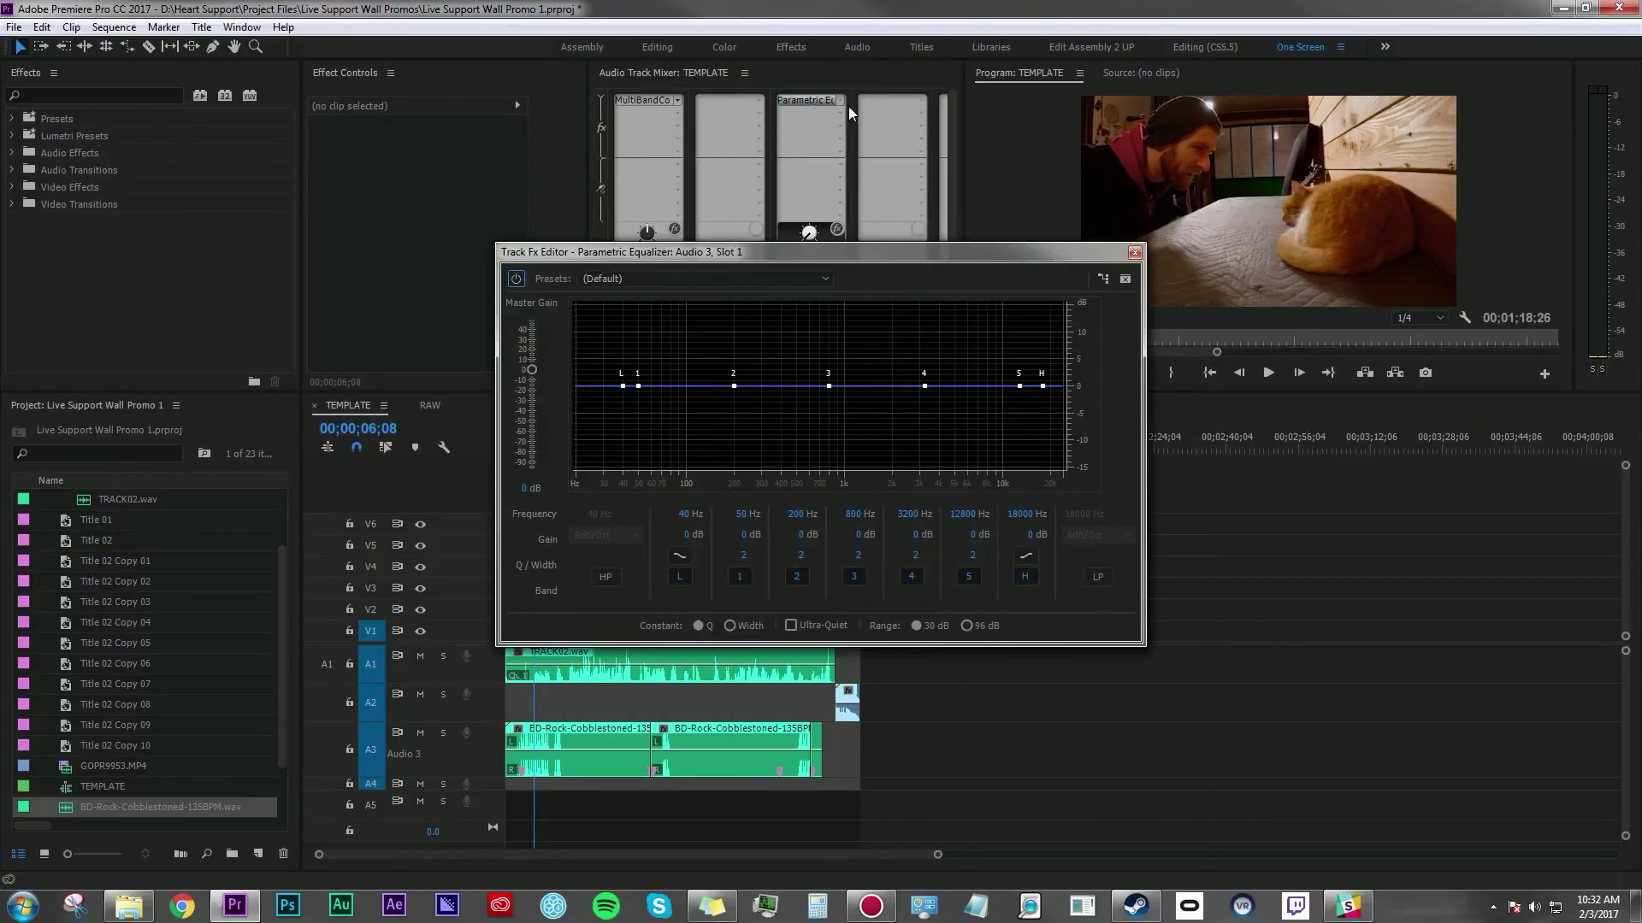
click(738, 377)
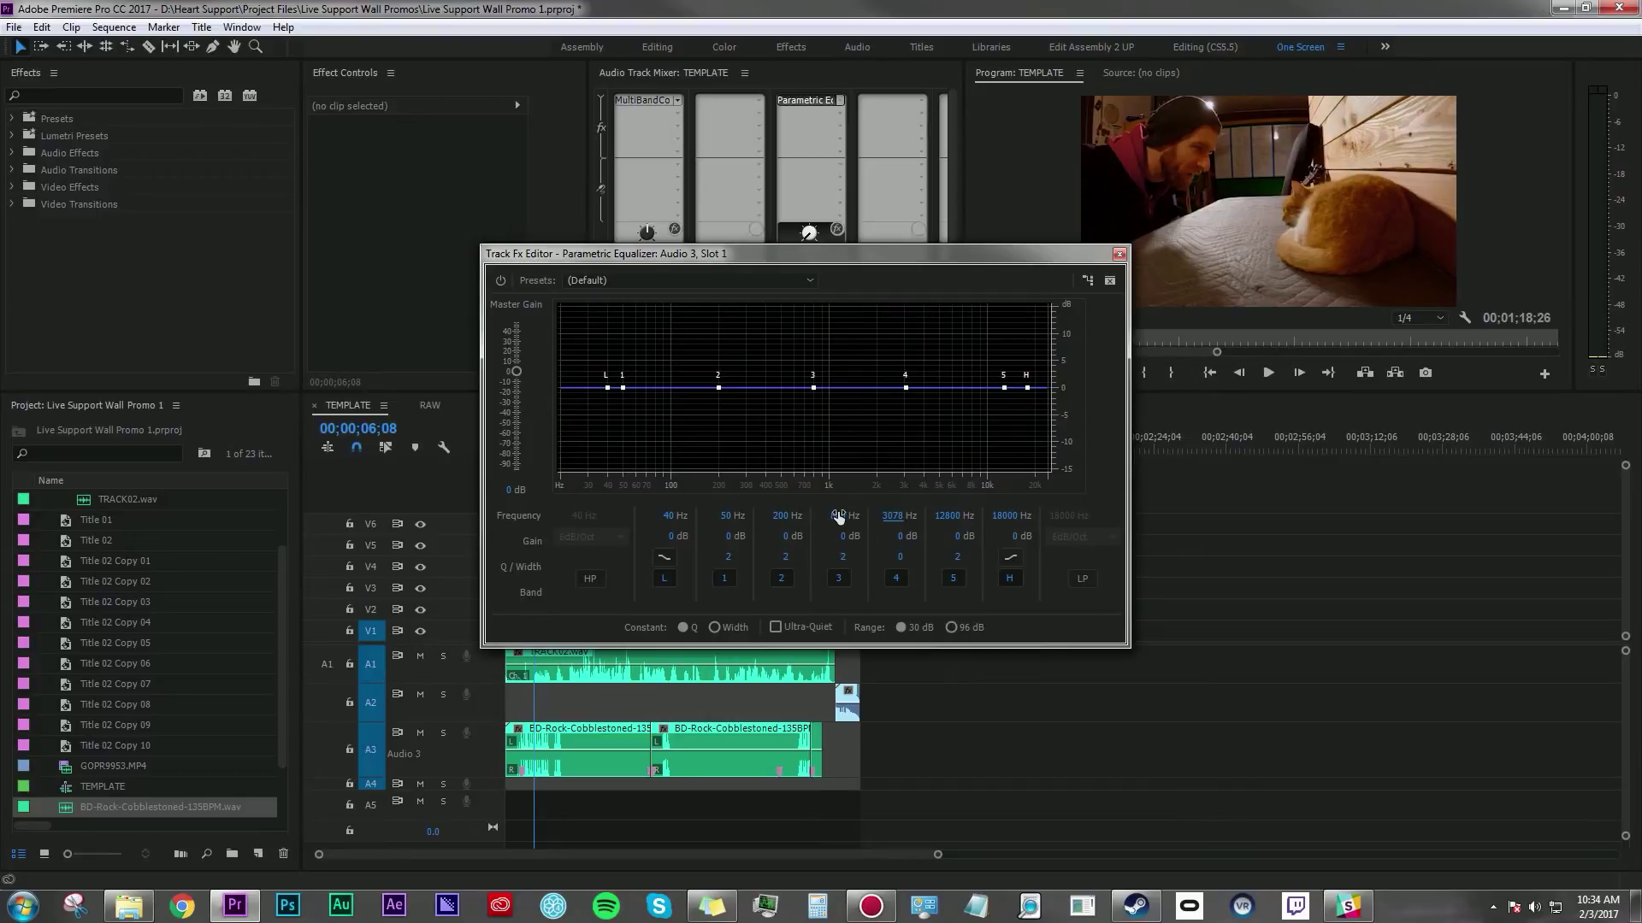
drag(842, 515, 877, 518)
drag(846, 535, 814, 534)
click(1120, 256)
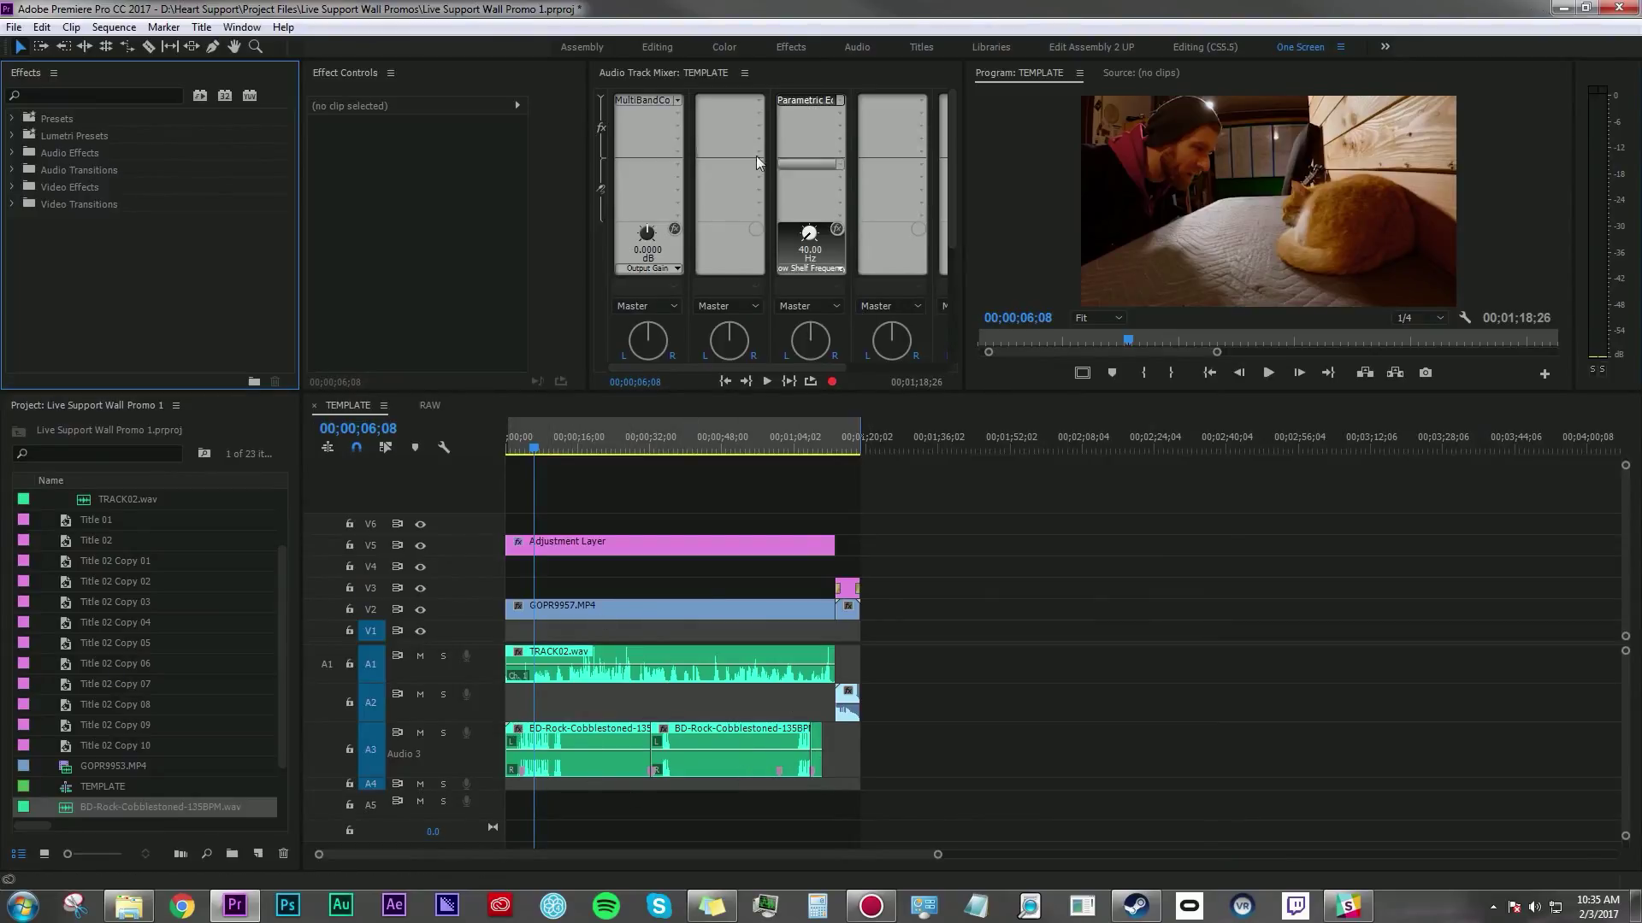
Pull the Audio 3 fader down about 4 dB, previewing playback before and after.
click(602, 98)
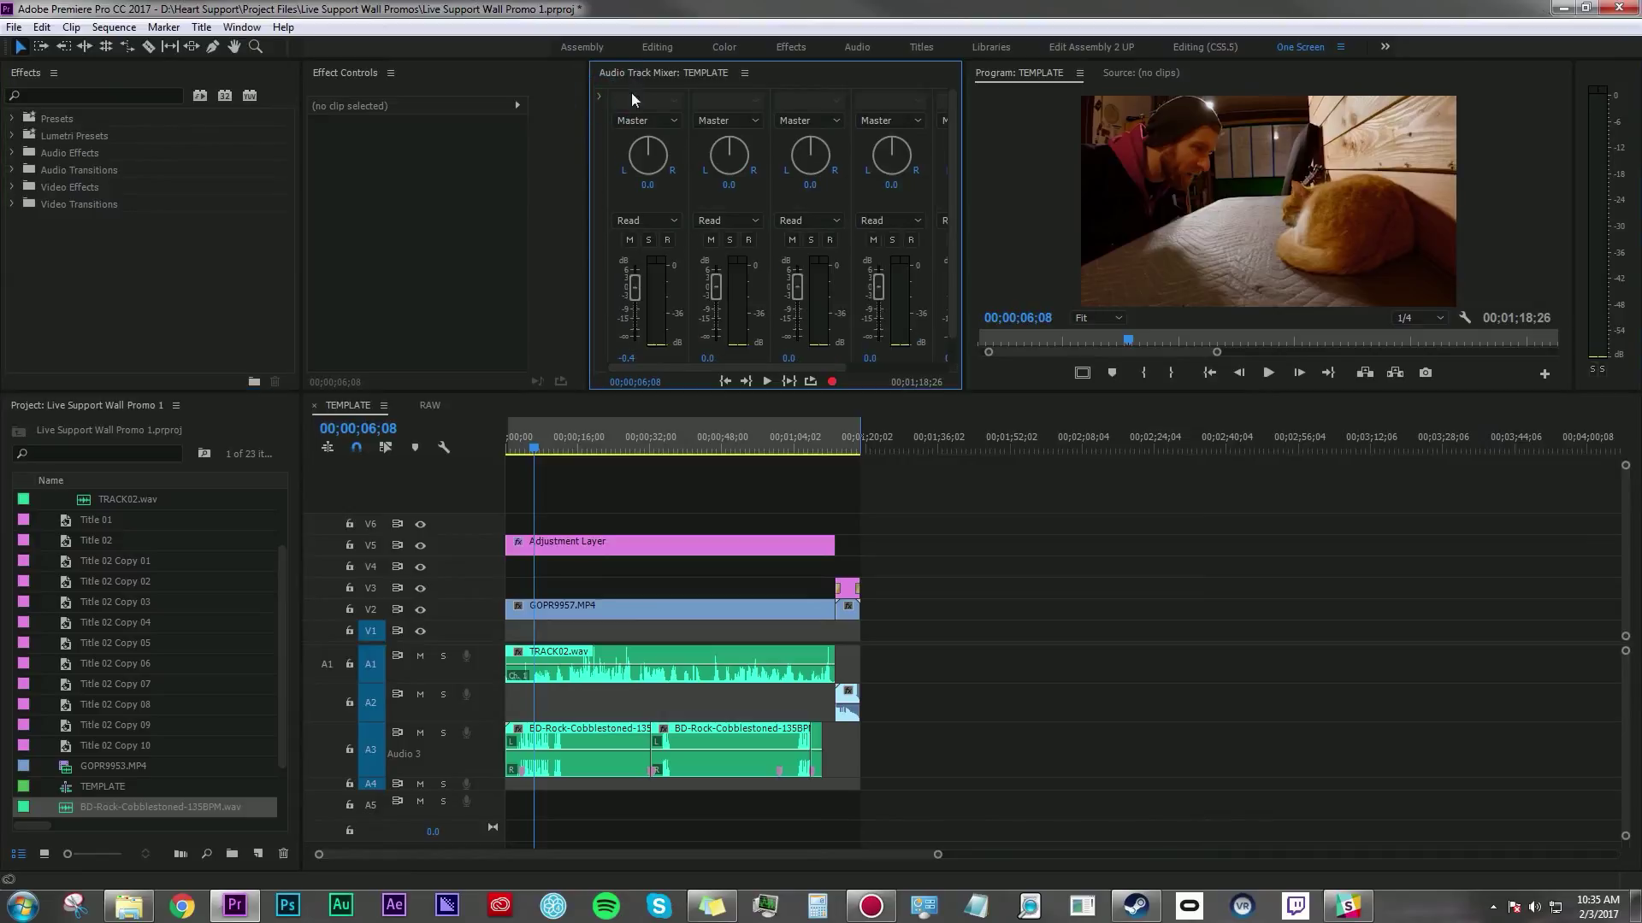
key(space)
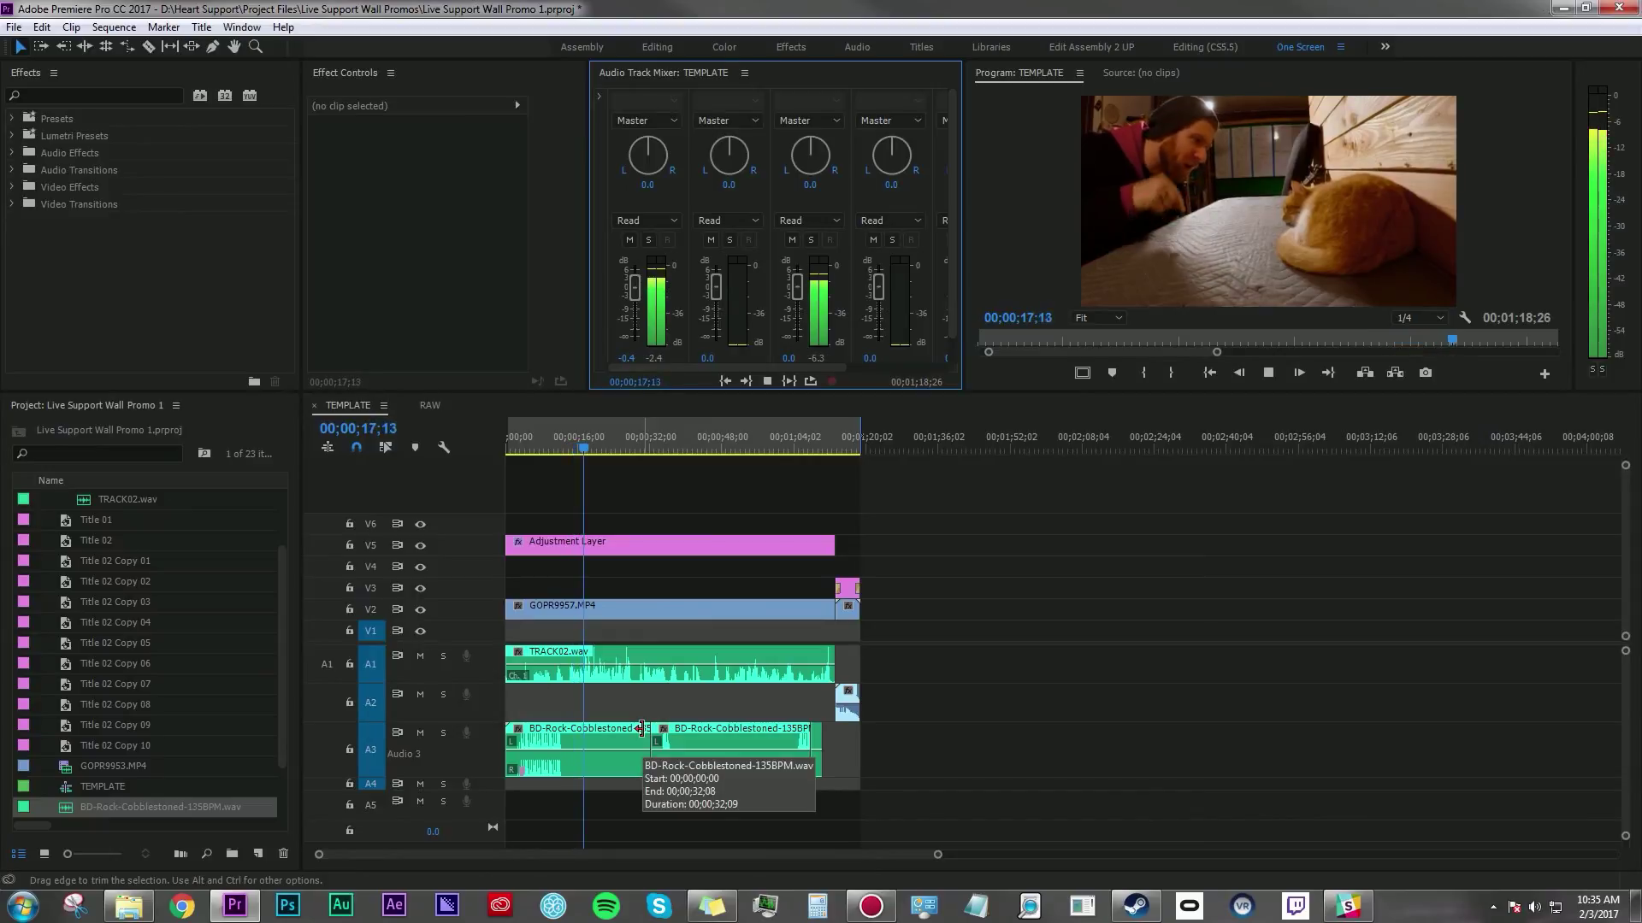
key(space)
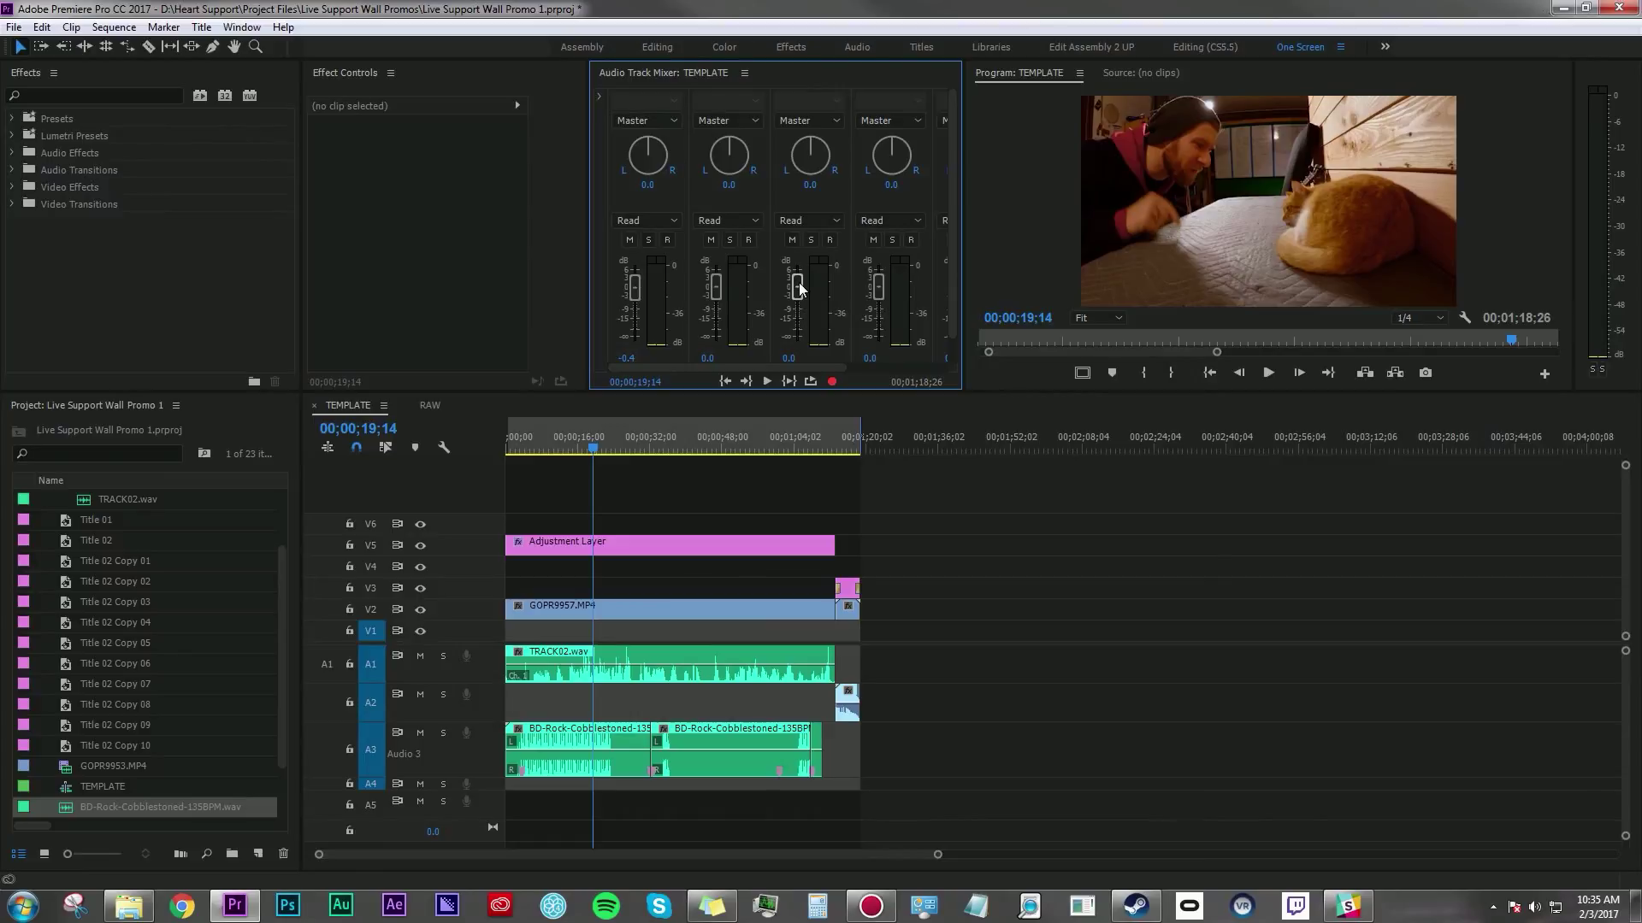
drag(798, 288, 800, 298)
key(space)
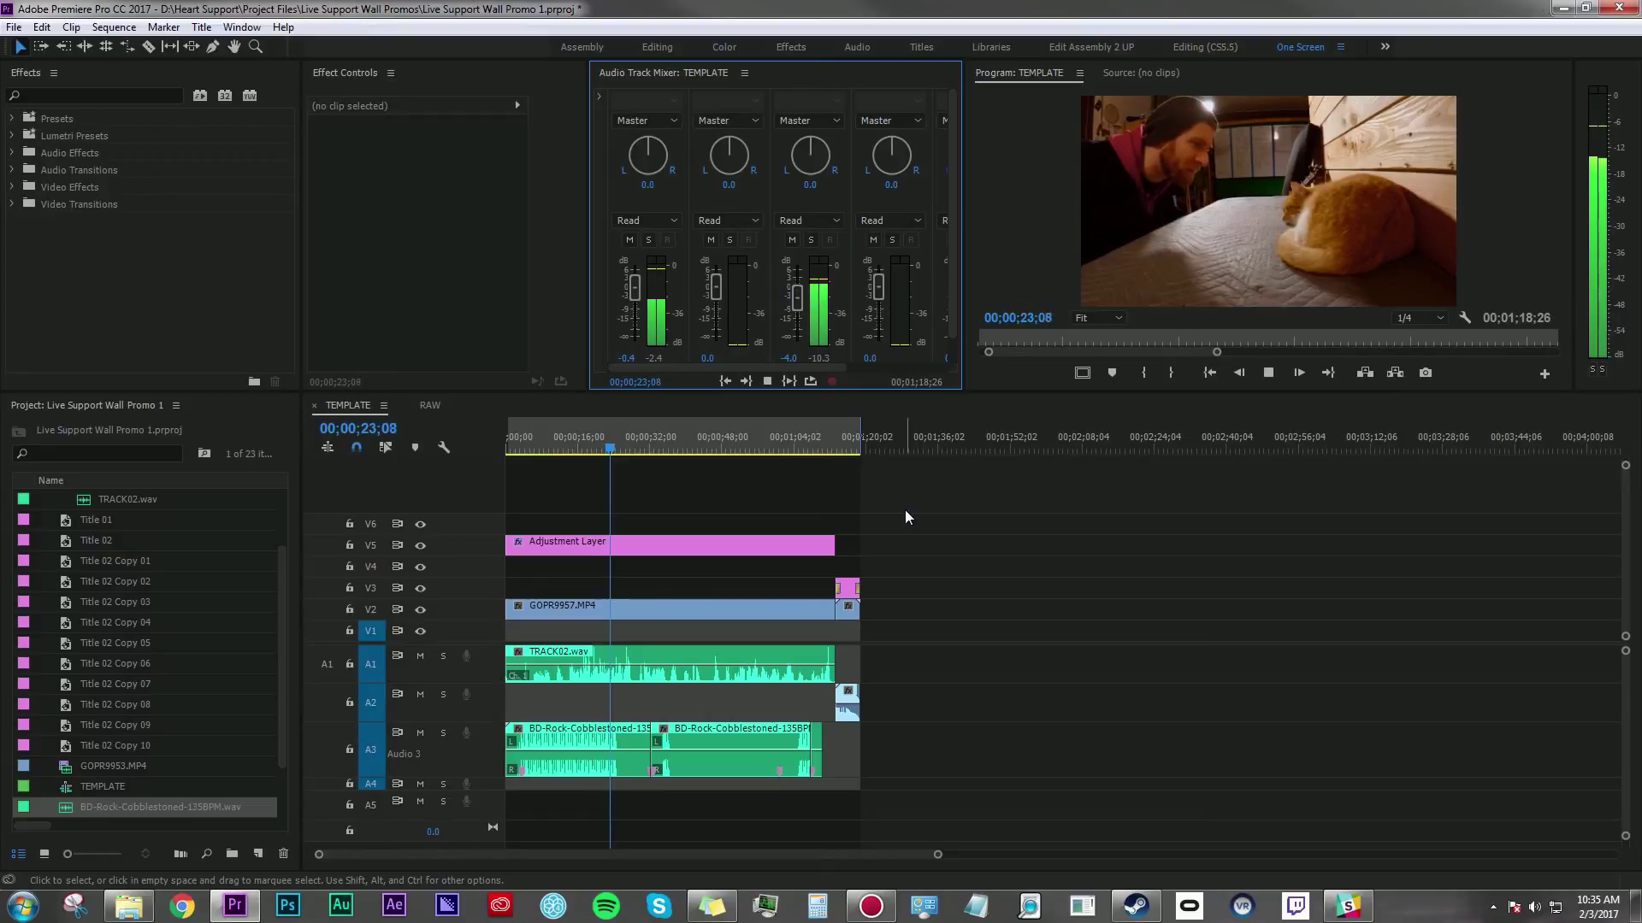
key(space)
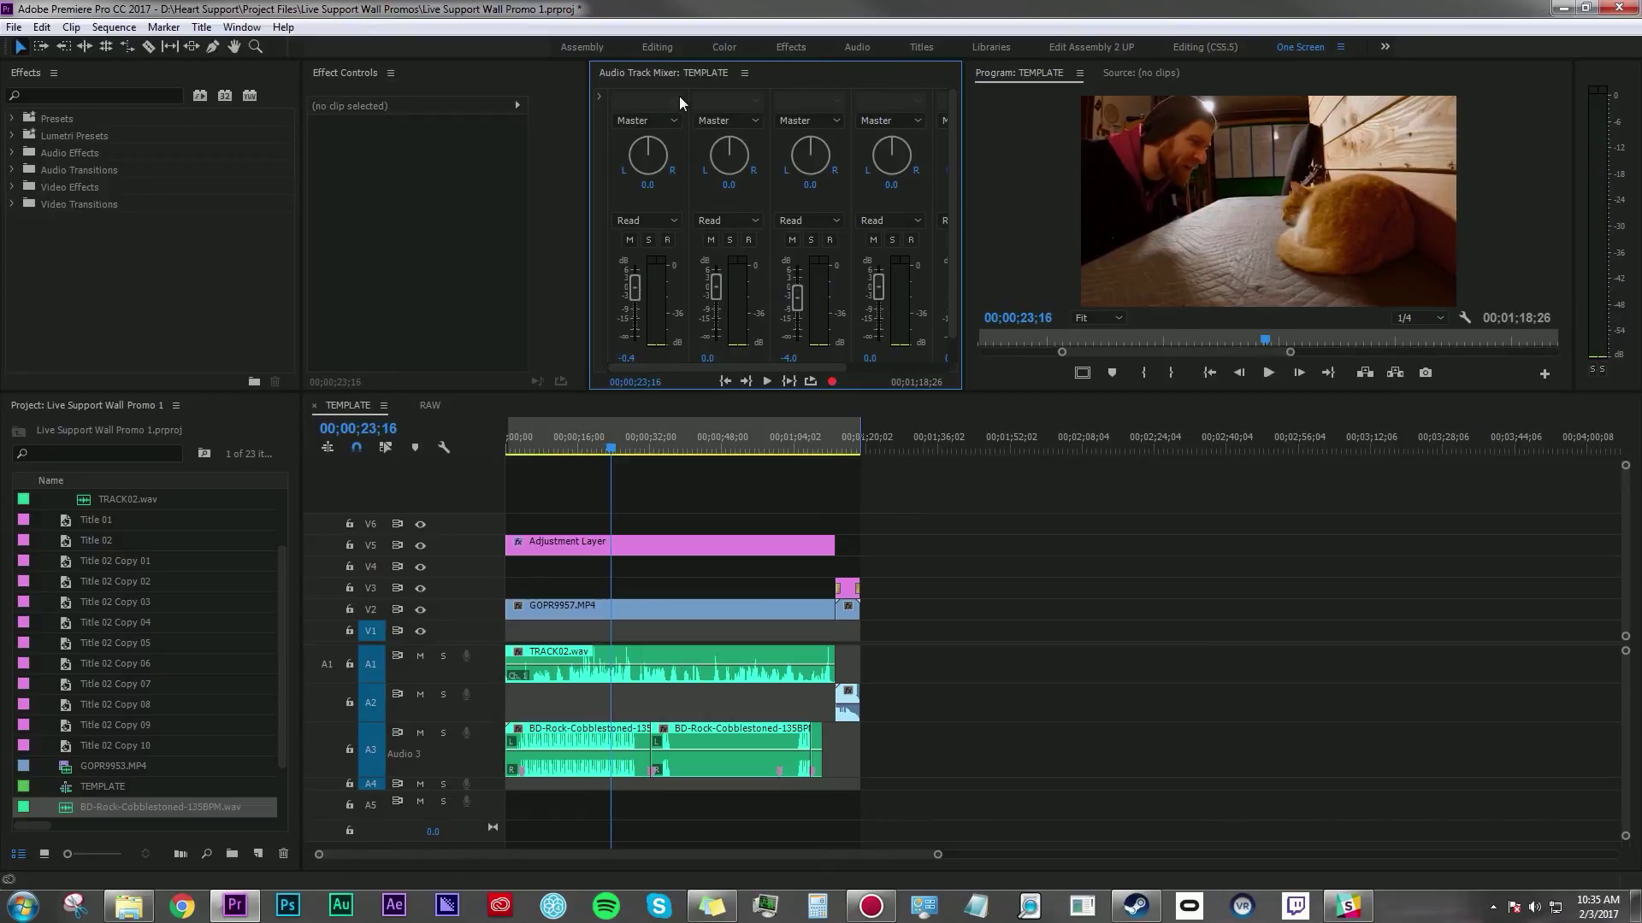
click(596, 93)
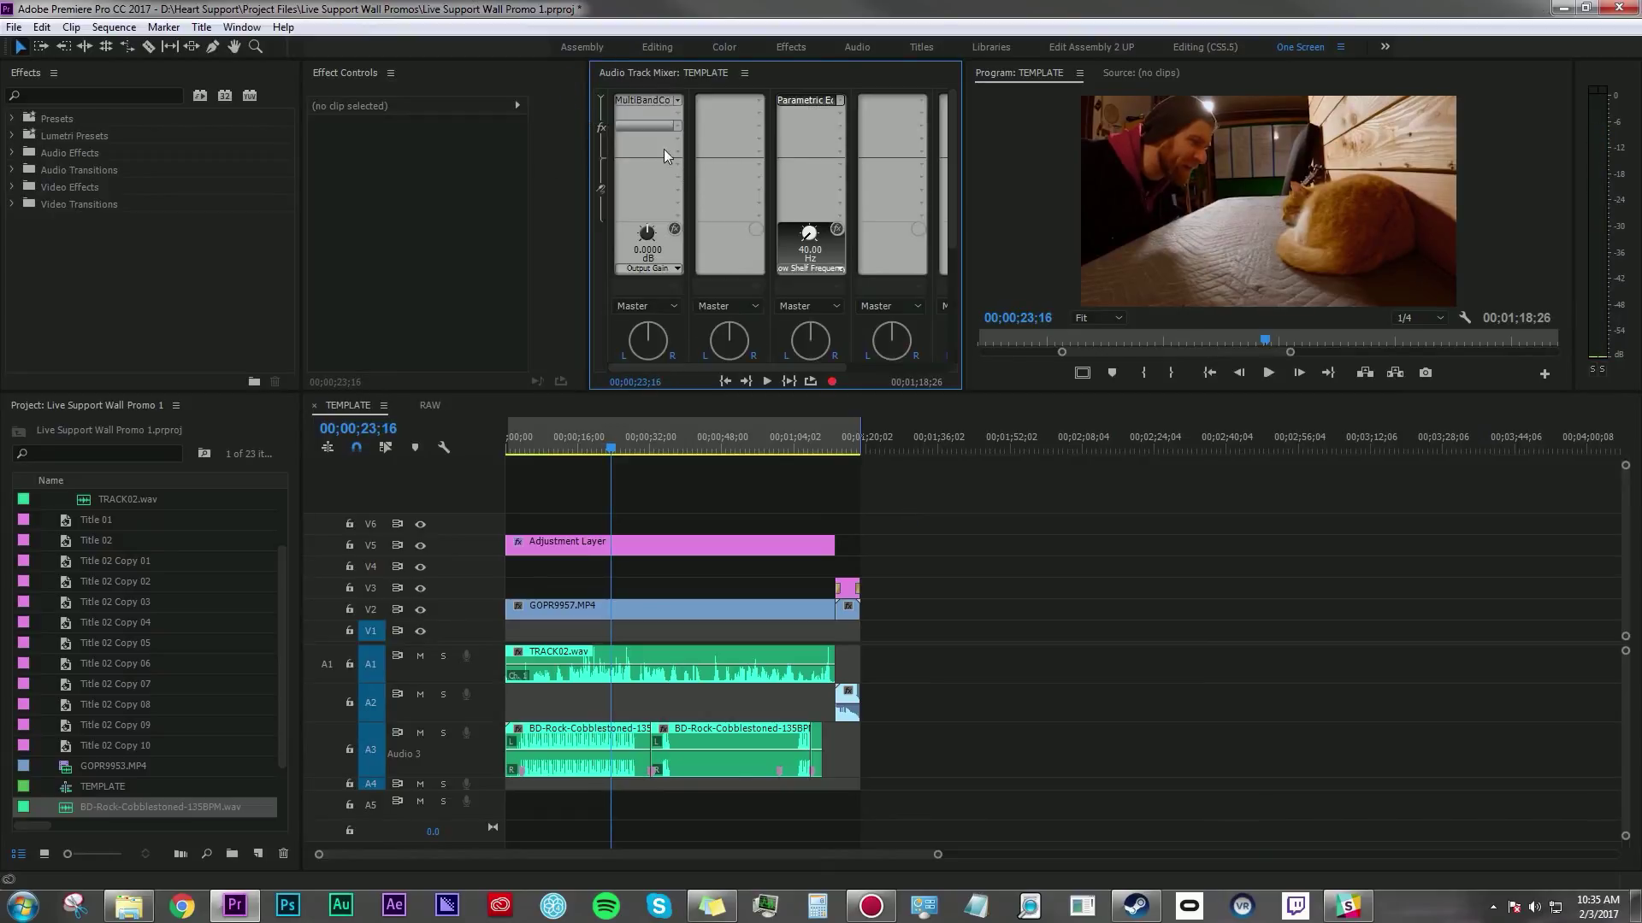